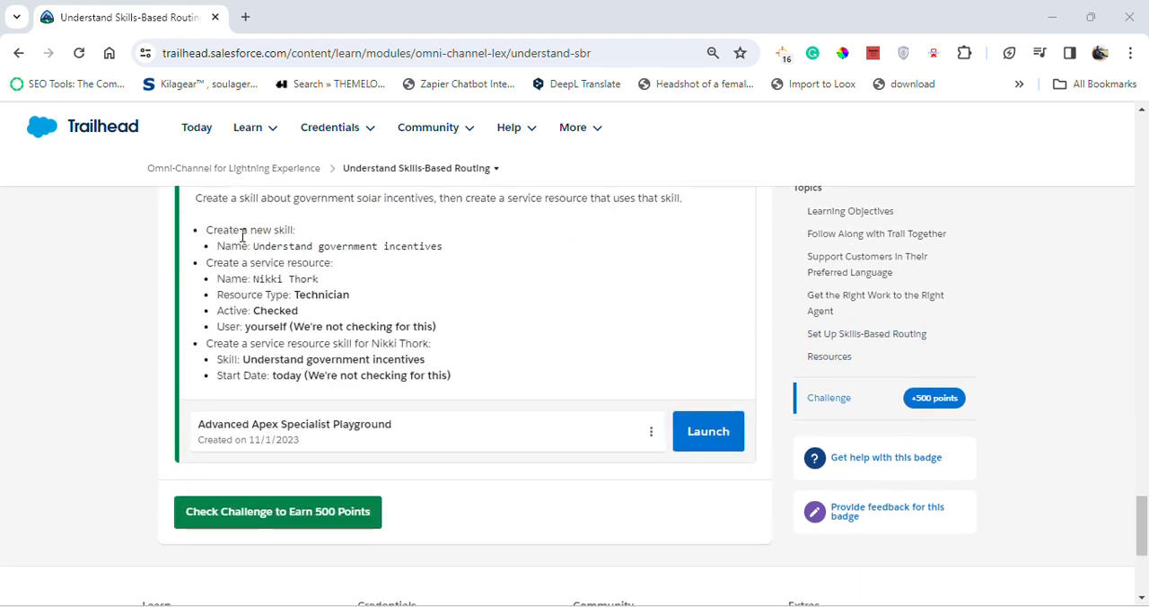
Review the Set Up Skills-based Routing challenge requirements and launch the Advanced Apex Specialist Playground
{"action": "scroll", "coordinate": [242, 235], "scroll_direction": "up", "scroll_amount": 1}
{"action": "left_click_drag", "start_coordinate": [194, 250], "coordinate": [357, 260]}
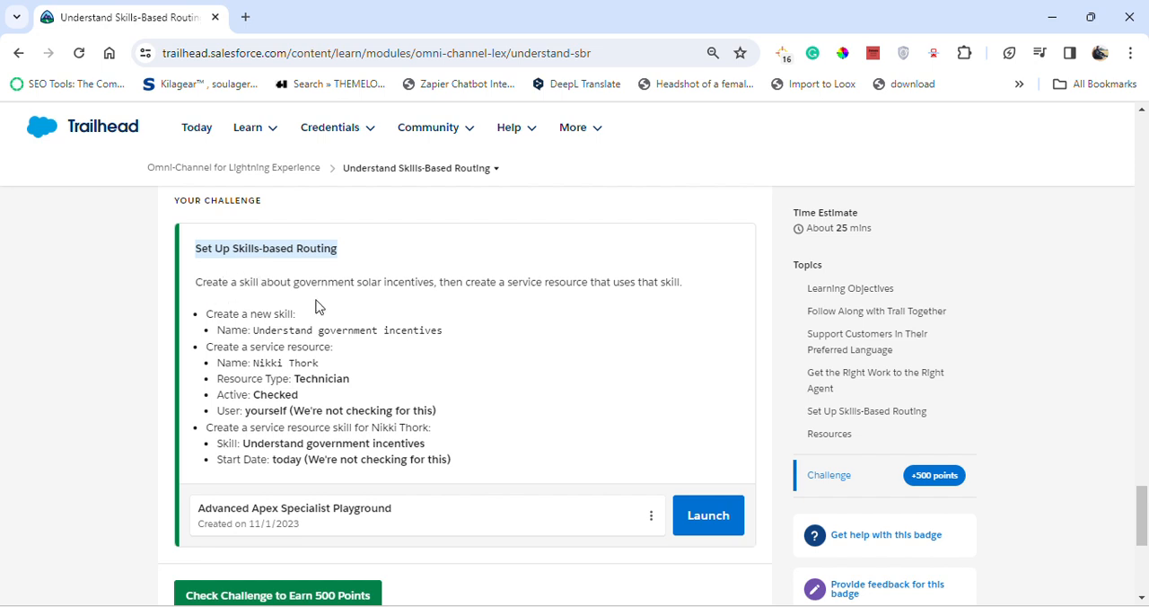
{"action": "left_click_drag", "start_coordinate": [201, 314], "coordinate": [451, 332]}
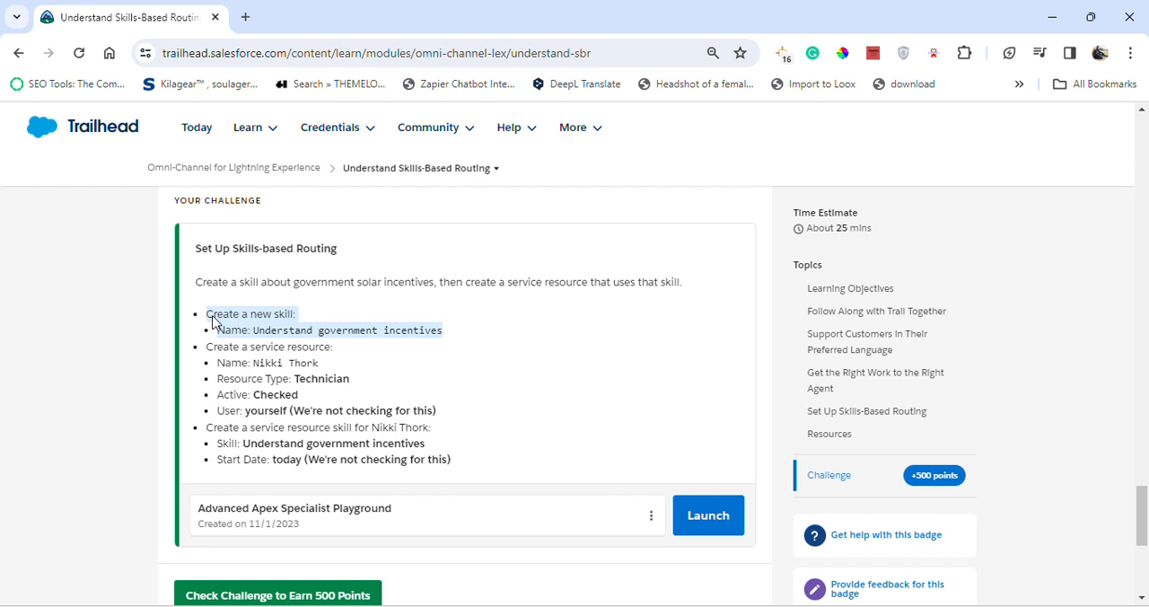
{"action": "left_click", "coordinate": [707, 526]}
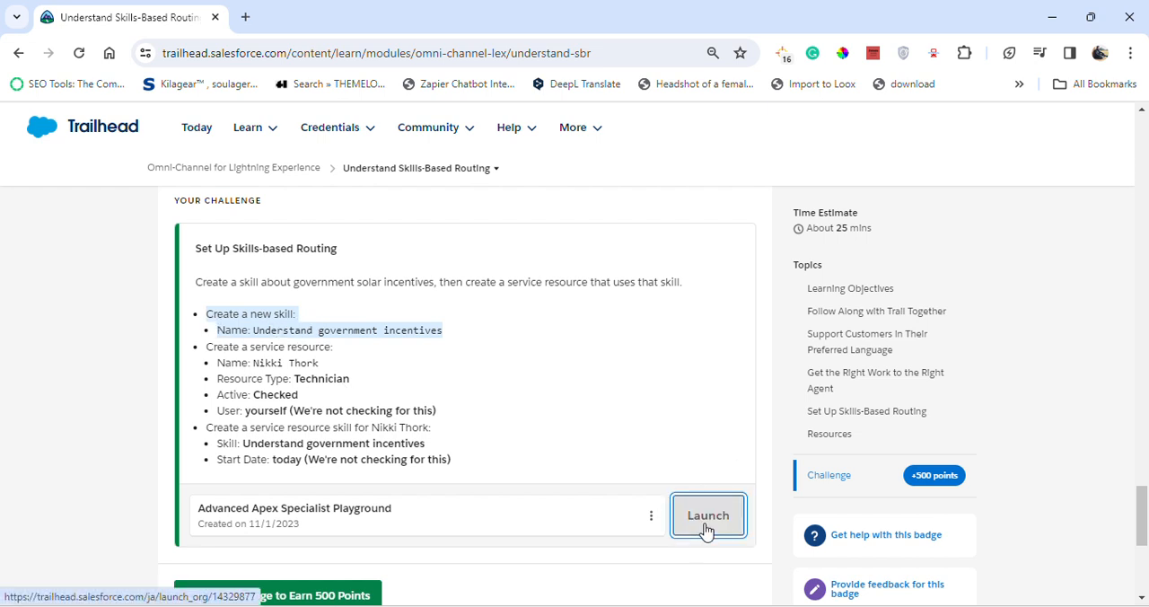
{"action": "left_click", "coordinate": [125, 17]}
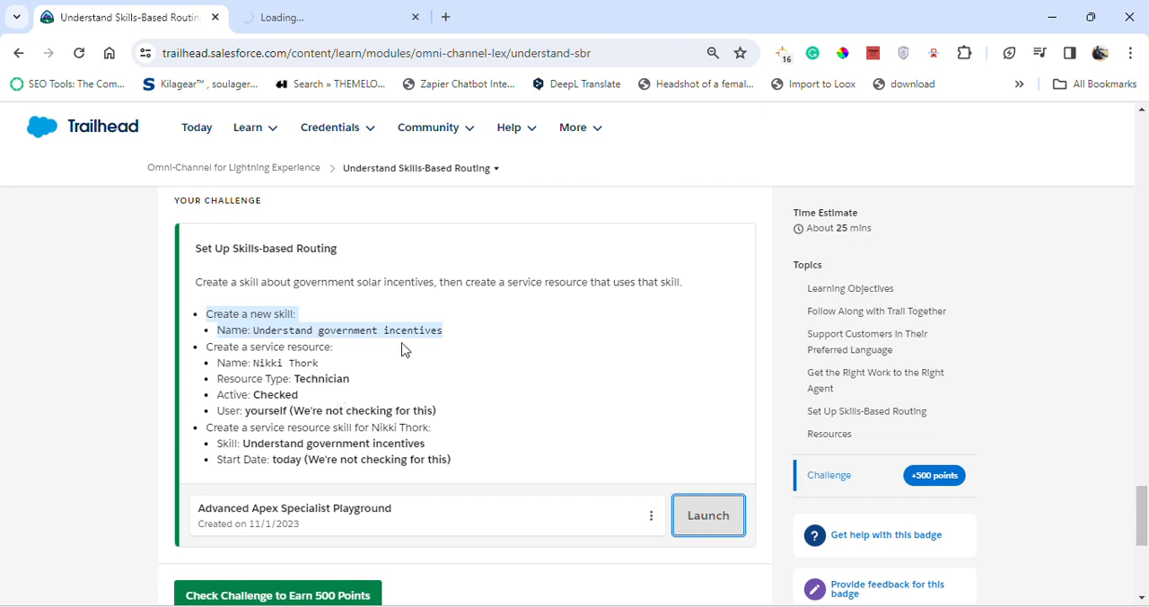
{"action": "left_click", "coordinate": [239, 315]}
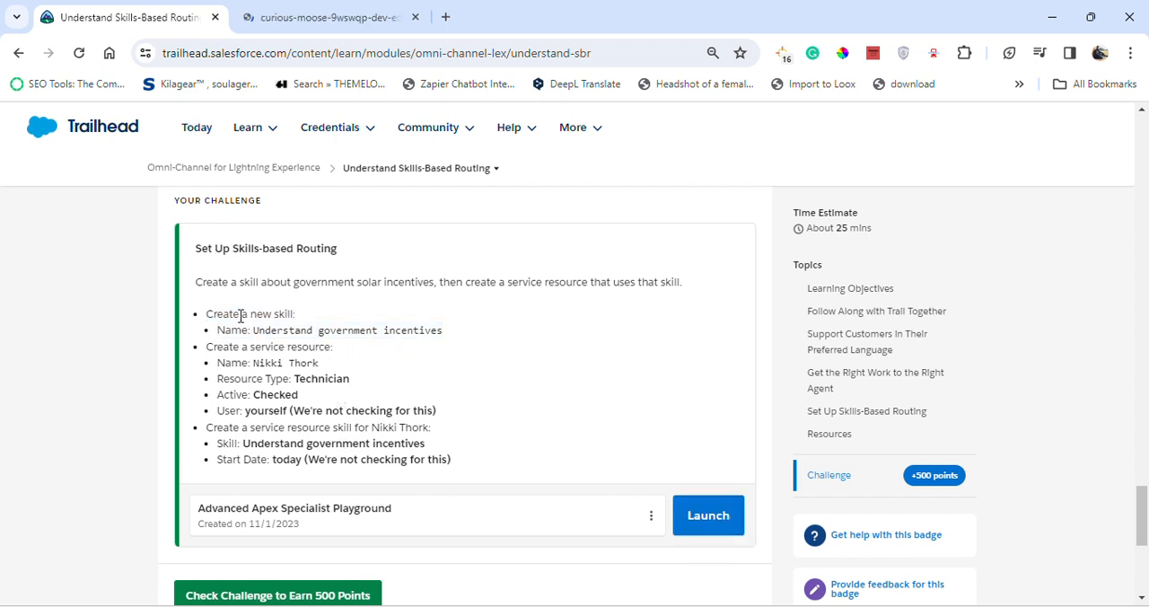
Switch to the Salesforce playground and close the open All Service Resources and service resource record workspaces
{"action": "left_click", "coordinate": [357, 9]}
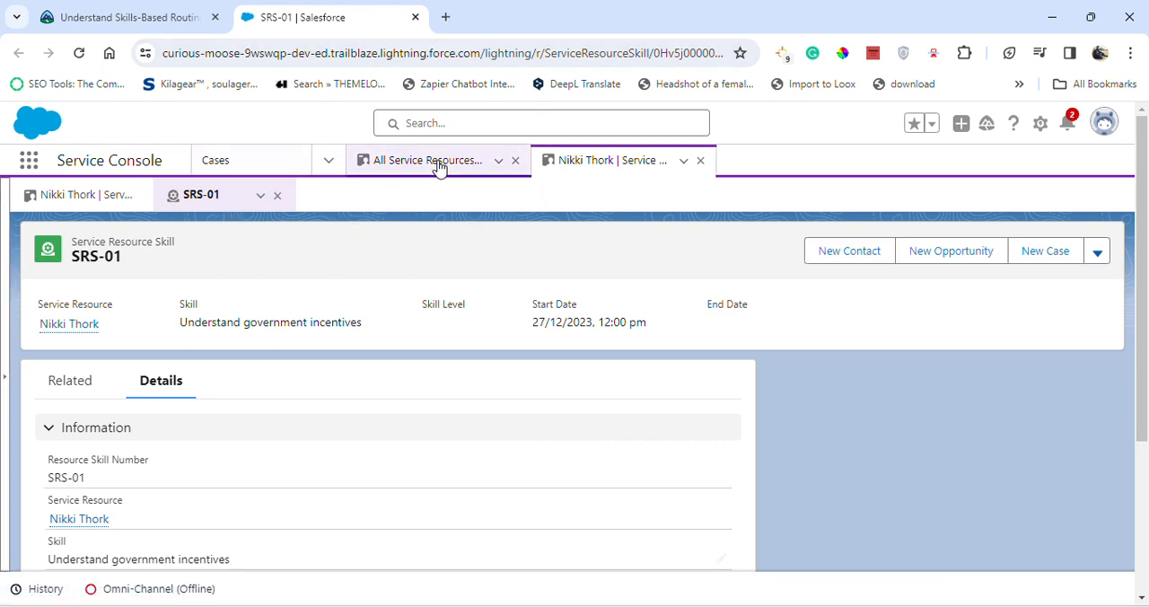
{"action": "left_click", "coordinate": [517, 163]}
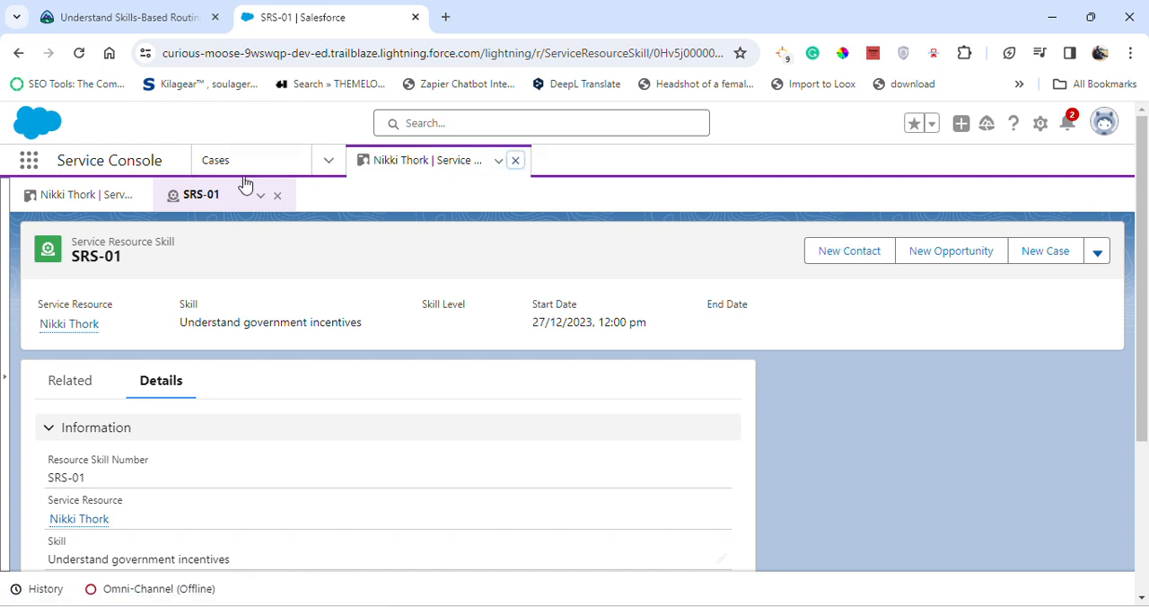
{"action": "left_click", "coordinate": [516, 160]}
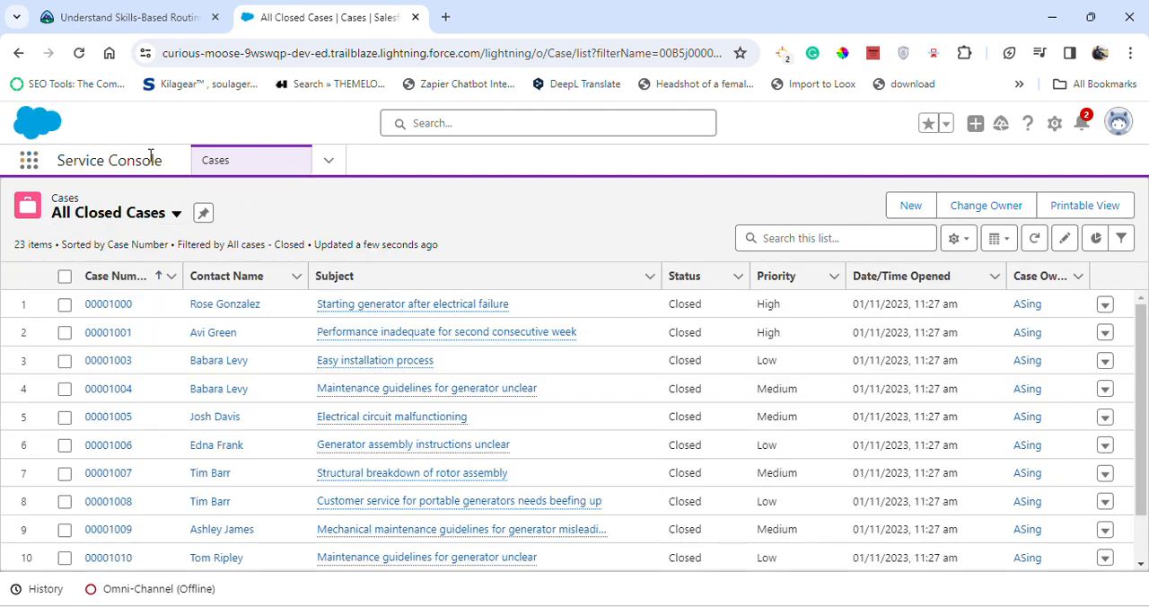
Search the available apps and items for "service r" and open Service Resources
{"action": "left_click", "coordinate": [26, 170]}
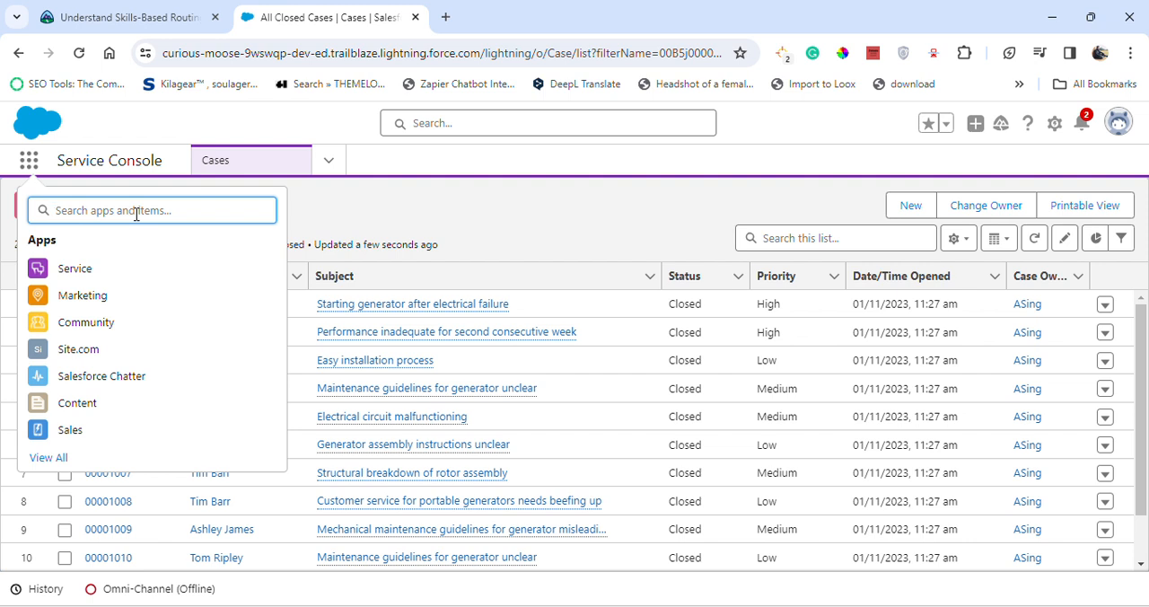
{"action": "type", "text": "a"}
{"action": "key", "text": "BackSpace"}
{"action": "type", "text": "ser"}
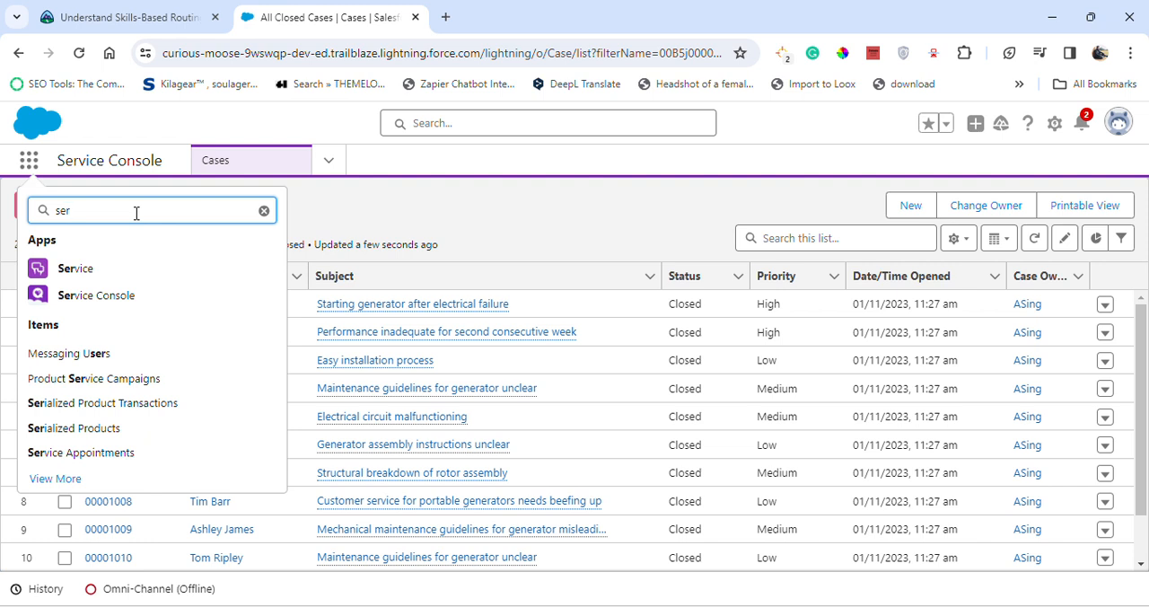
{"action": "type", "text": "vice "}
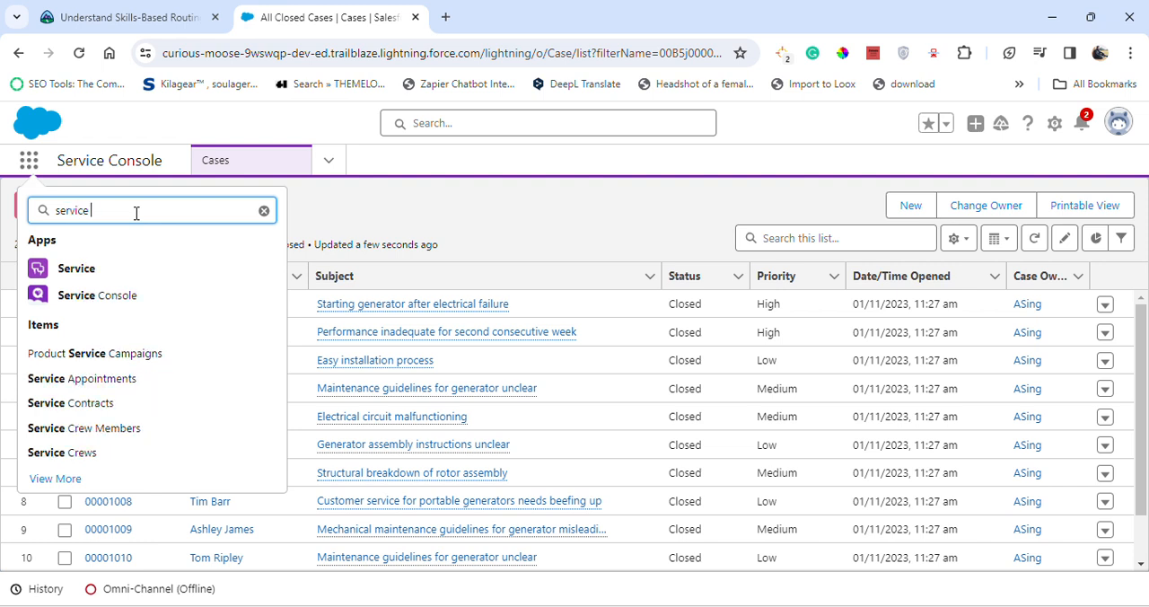
{"action": "type", "text": "r"}
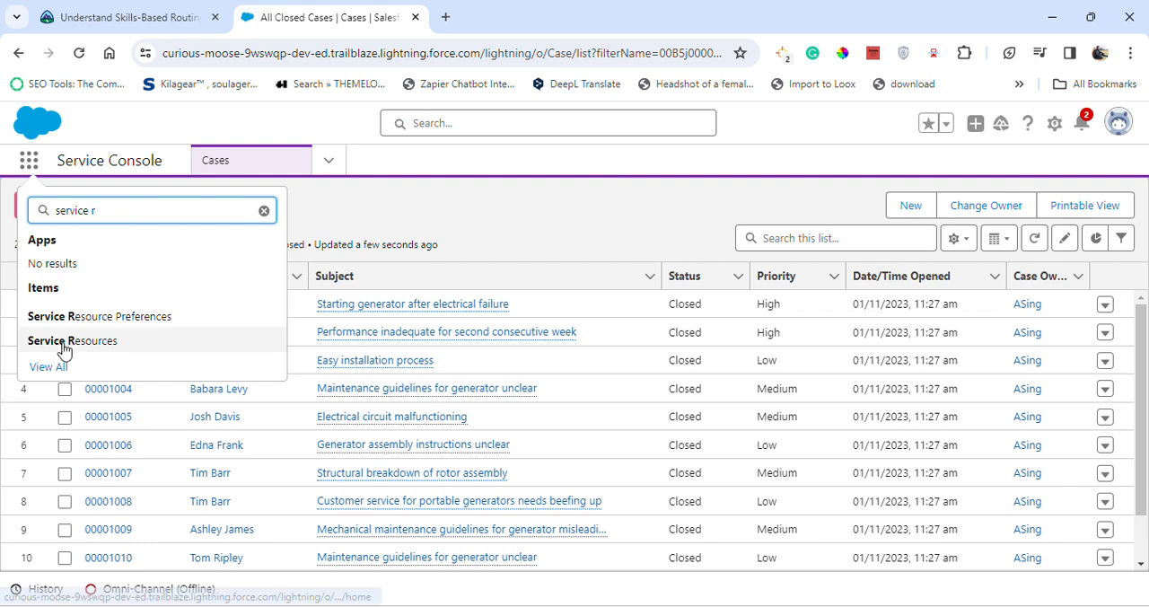
{"action": "left_click", "coordinate": [198, 342]}
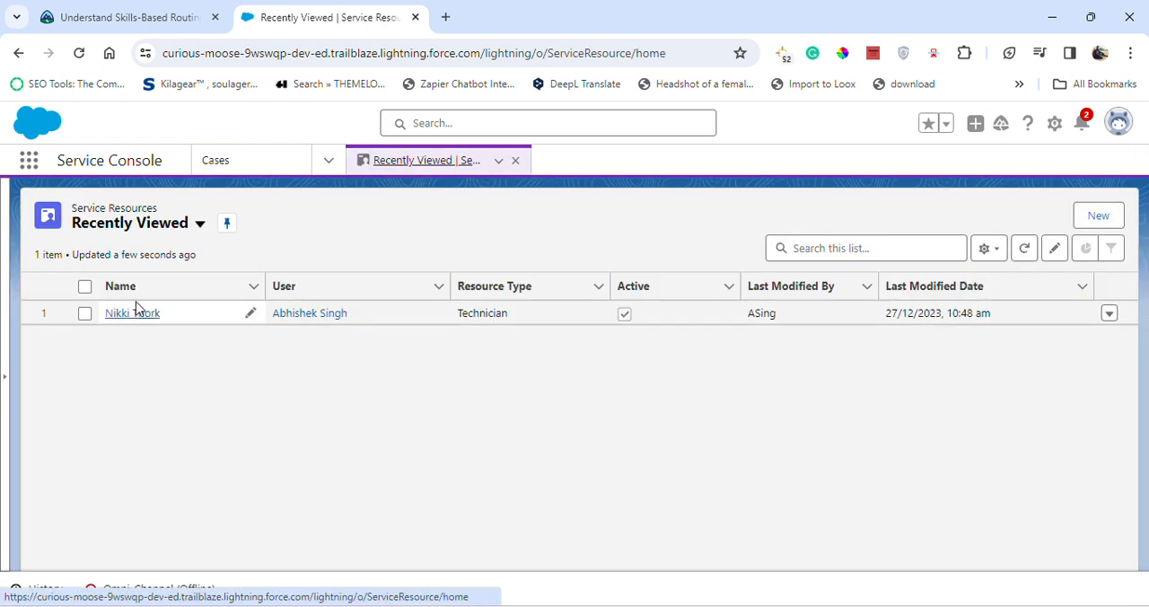
Look at the existing technician service resource in its edit form and close the form without changes
{"action": "left_click", "coordinate": [1116, 316]}
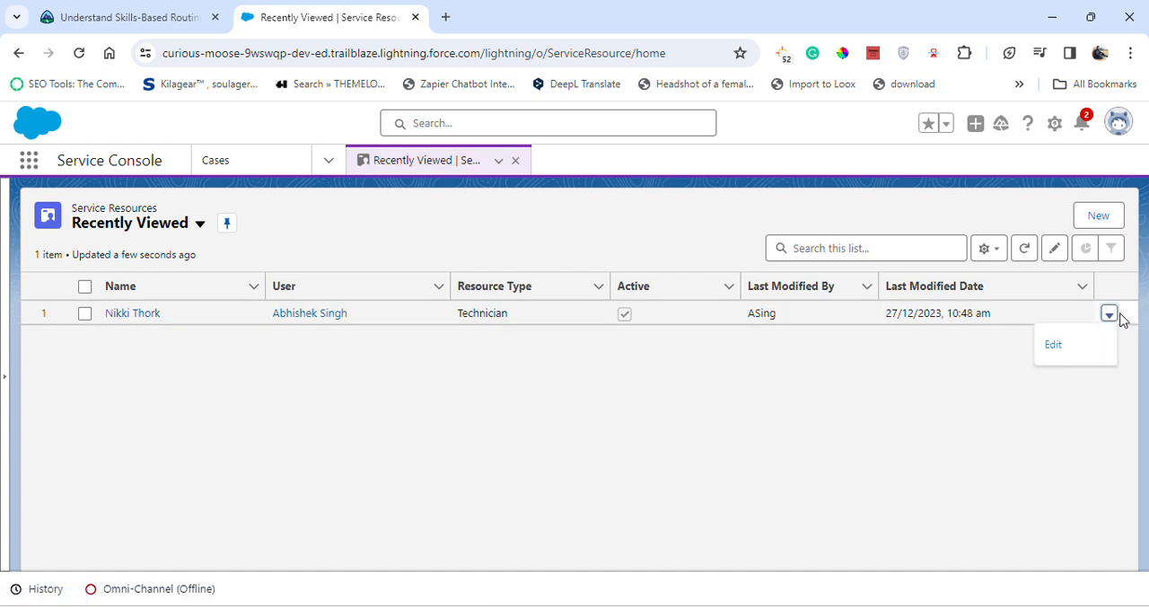
{"action": "left_click", "coordinate": [1053, 345]}
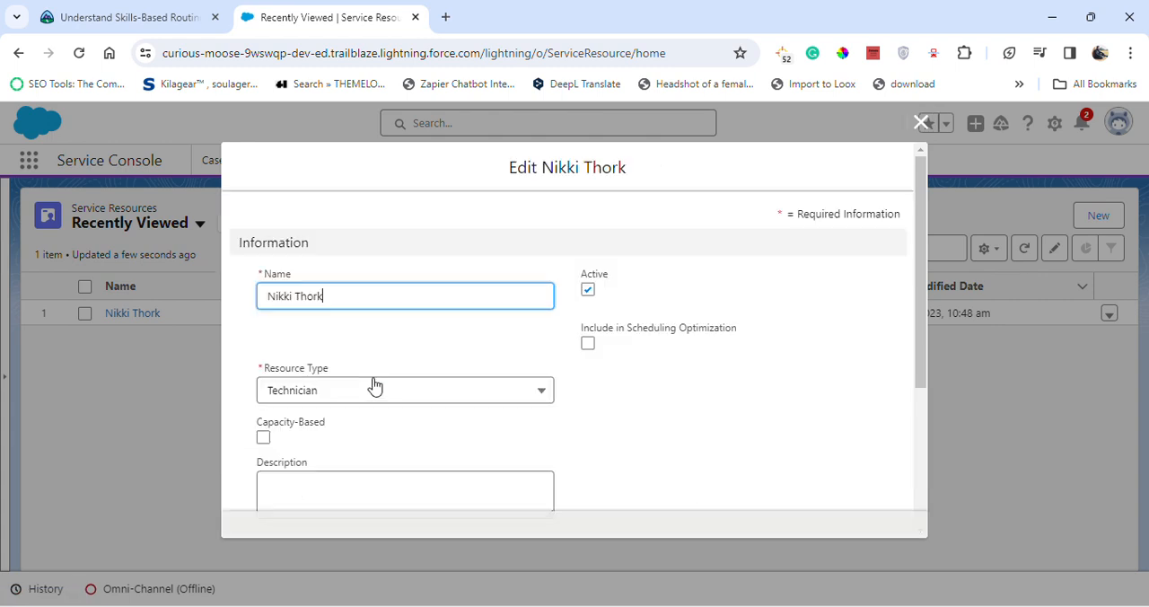
{"action": "left_click", "coordinate": [923, 121]}
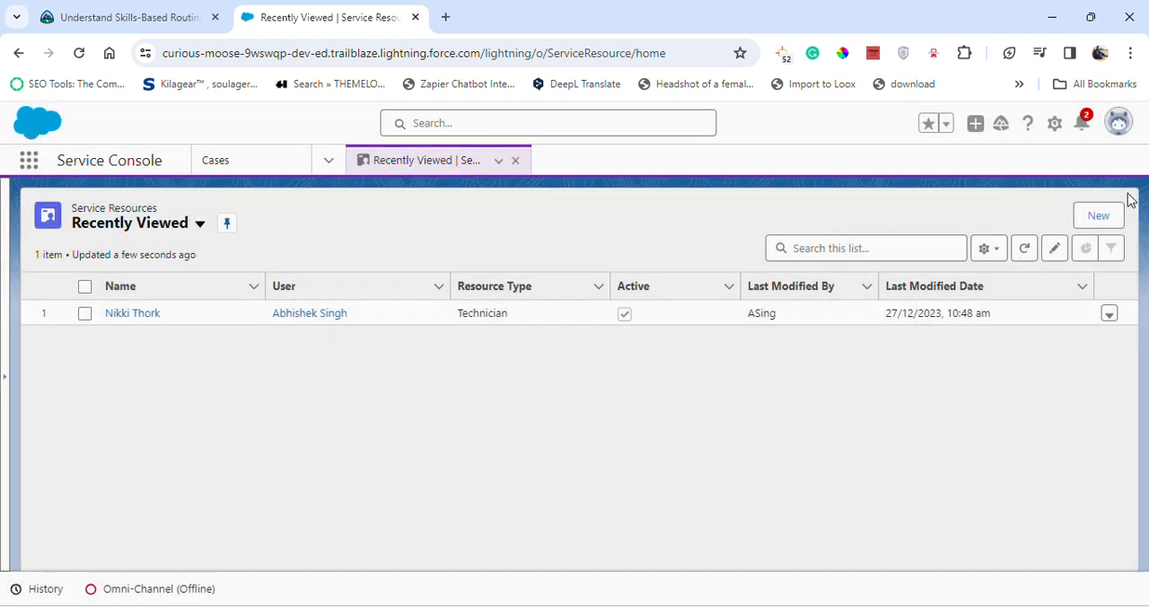
Start a new service resource and fill in the resource name copied from the Trailhead challenge
{"action": "left_click", "coordinate": [1101, 215]}
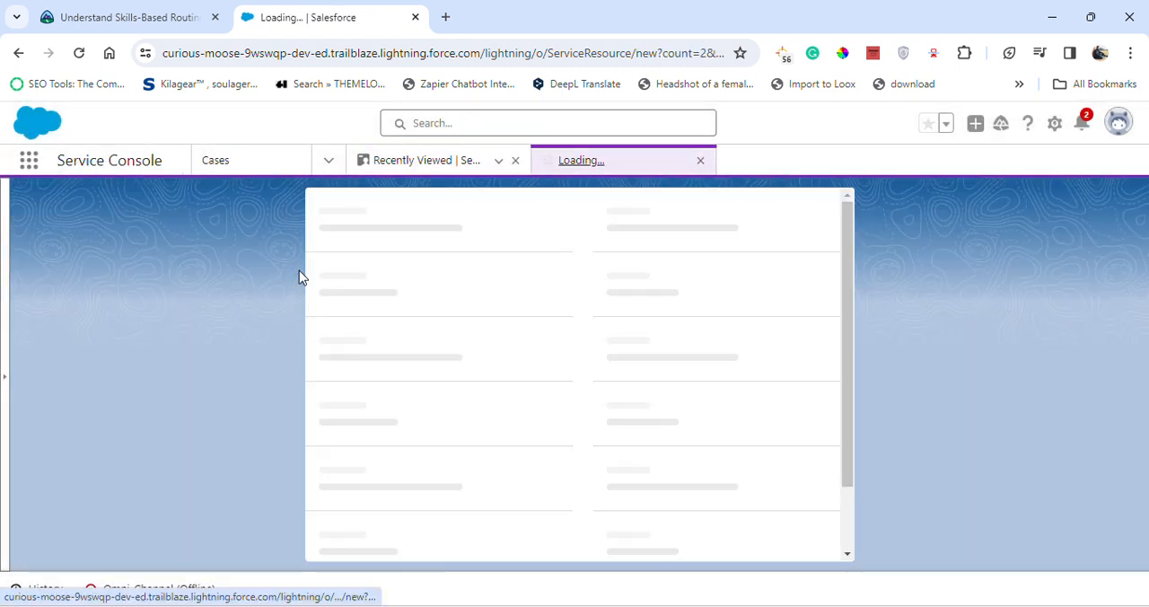
{"action": "left_click", "coordinate": [89, 8]}
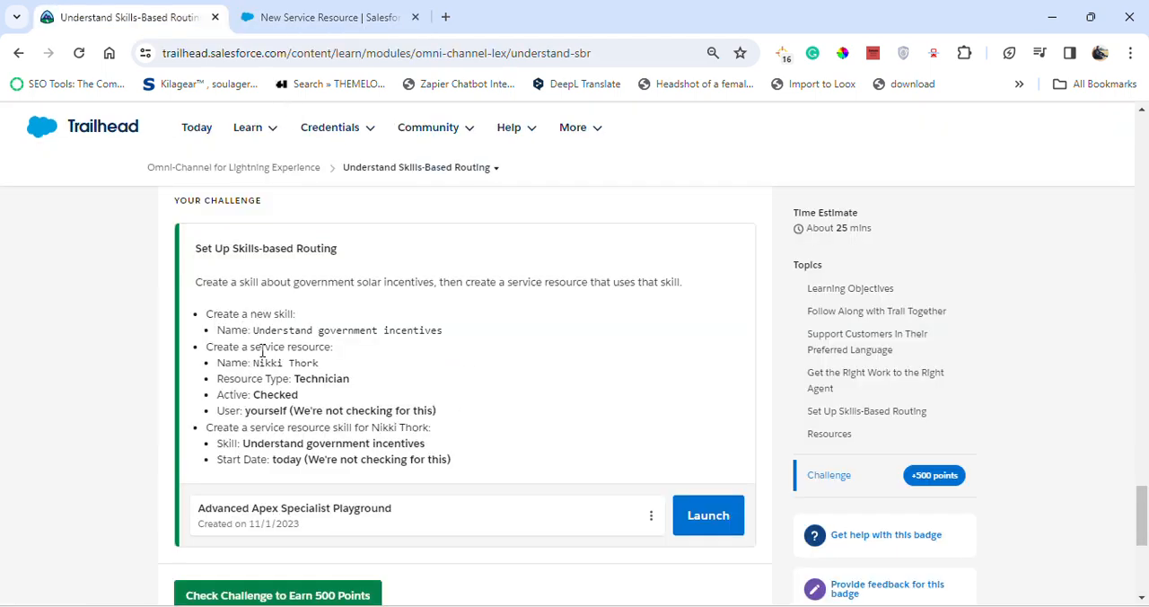
{"action": "left_click_drag", "start_coordinate": [254, 363], "coordinate": [327, 364]}
{"action": "key", "text": "ctrl+c"}
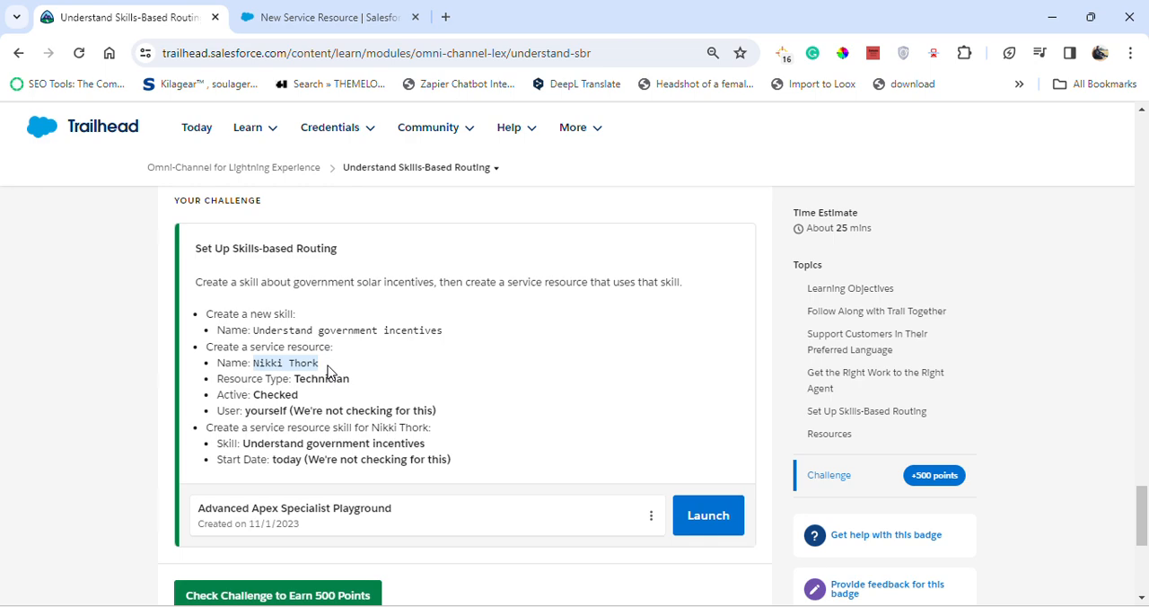
{"action": "mouse_move", "coordinate": [253, 139]}
{"action": "left_click", "coordinate": [334, 17]}
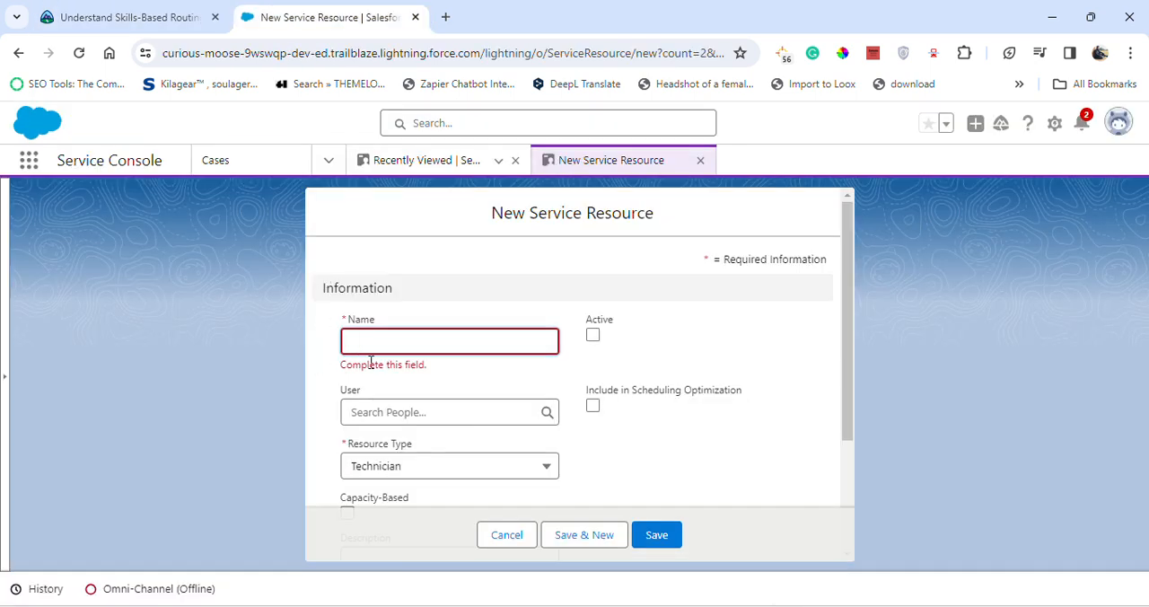
{"action": "left_click", "coordinate": [403, 340]}
{"action": "key", "text": "ctrl+v"}
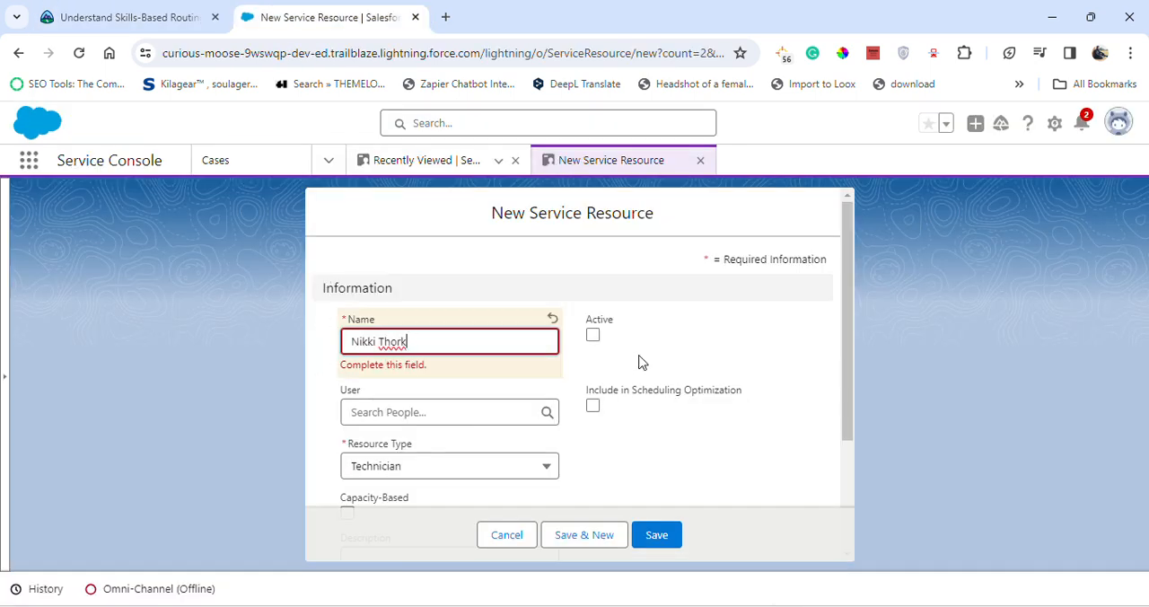
Check the remaining service resource requirements in the challenge and mark the new resource as Active
{"action": "left_click", "coordinate": [126, 17]}
{"action": "mouse_move", "coordinate": [252, 135]}
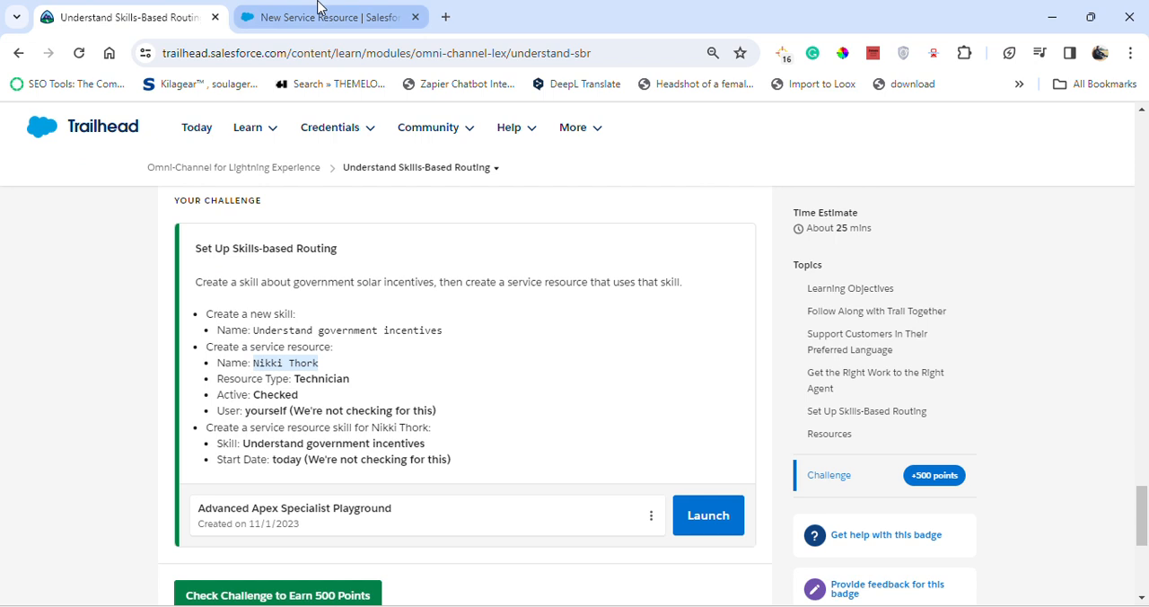
{"action": "left_click", "coordinate": [306, 17]}
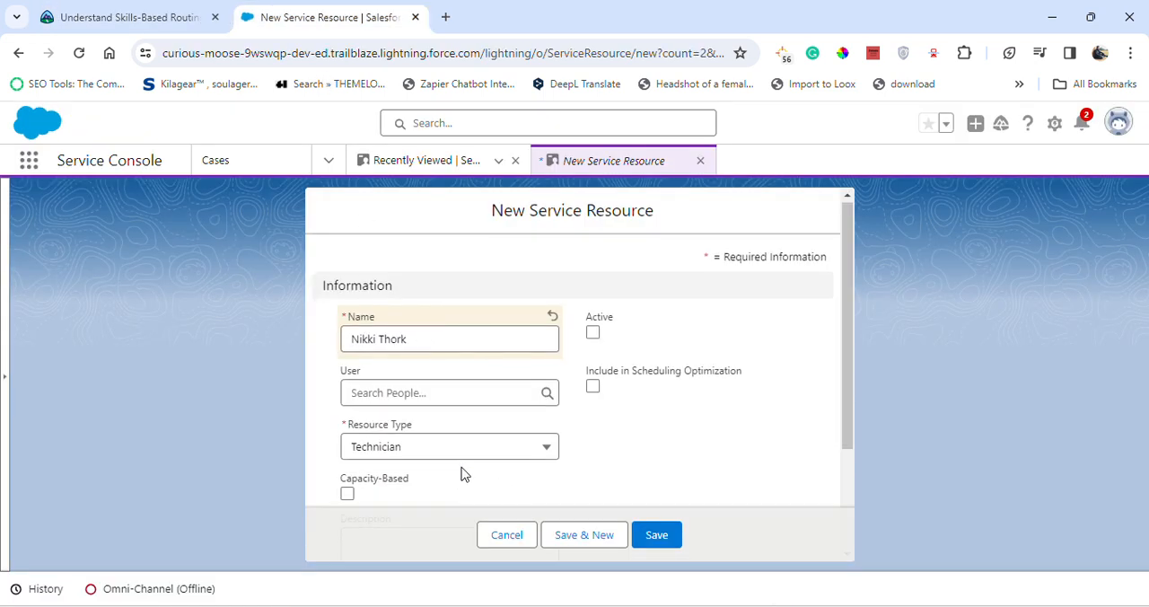
{"action": "scroll", "coordinate": [461, 474], "scroll_direction": "down", "scroll_amount": 2}
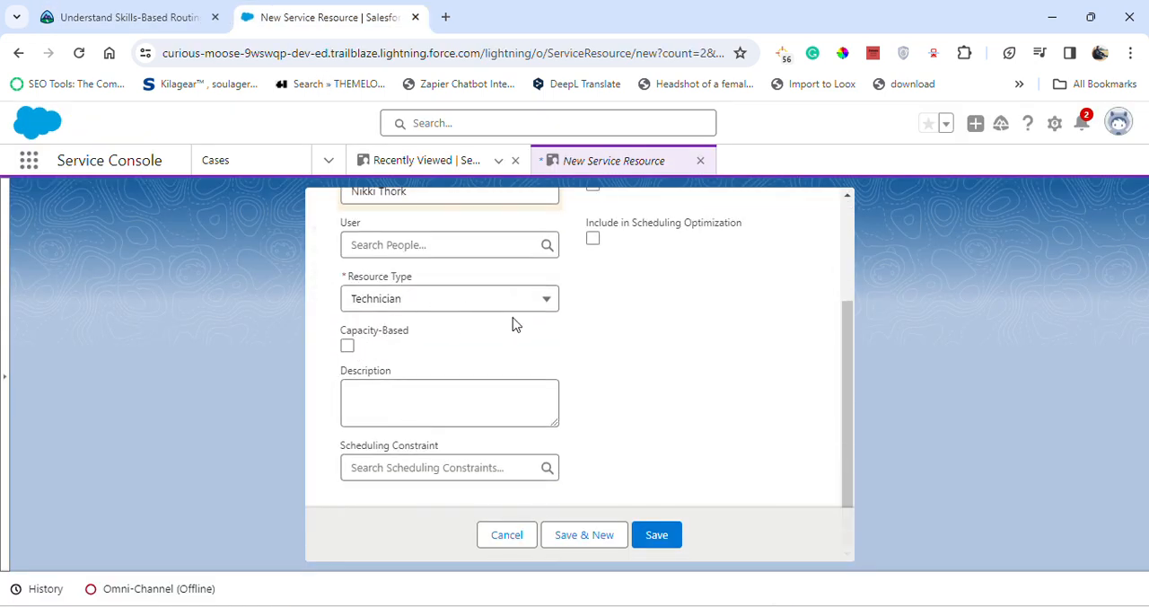
{"action": "scroll", "coordinate": [595, 279], "scroll_direction": "up", "scroll_amount": 3}
{"action": "left_click", "coordinate": [593, 335]}
{"action": "scroll", "coordinate": [588, 405], "scroll_direction": "down", "scroll_amount": 3}
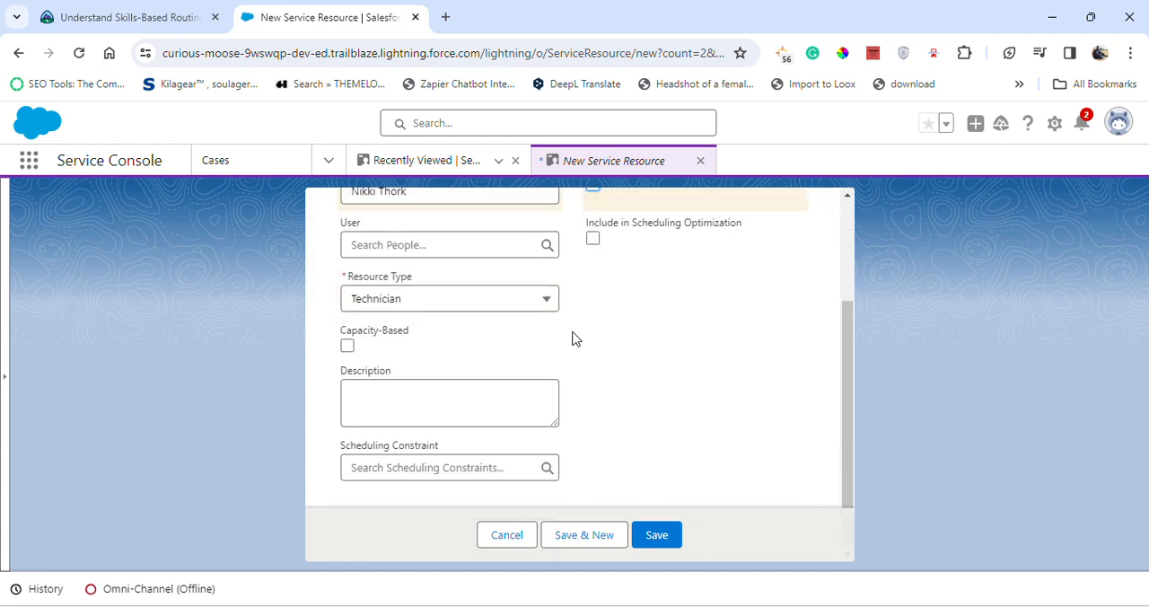
{"action": "scroll", "coordinate": [500, 472], "scroll_direction": "up", "scroll_amount": 2}
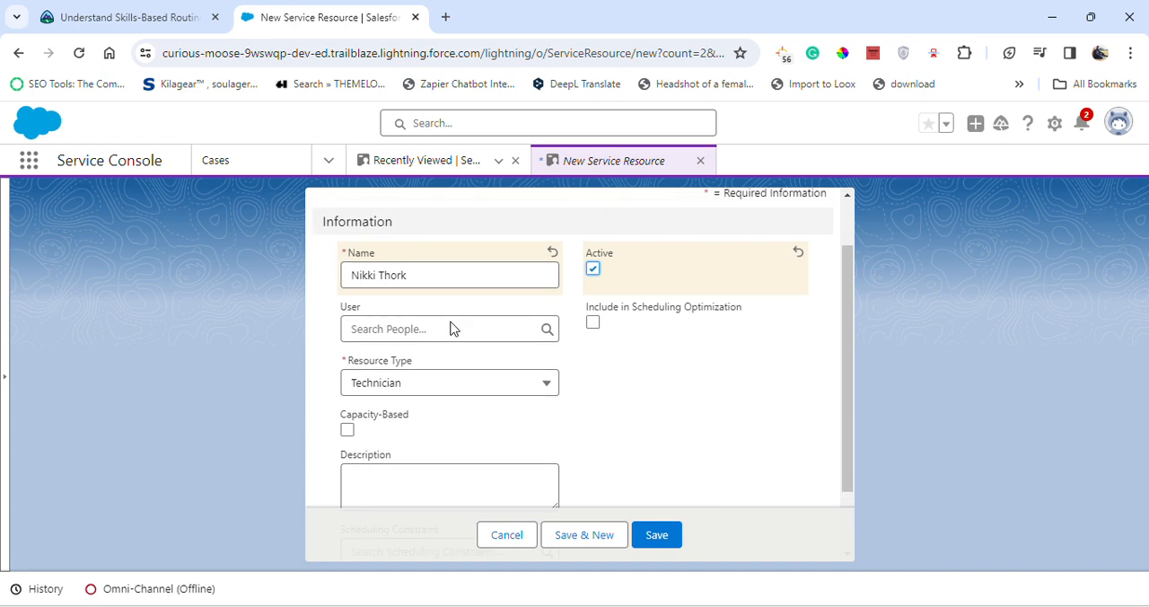
Assign your own user to the new service resource, try to save it, and cancel the form
{"action": "left_click", "coordinate": [508, 327]}
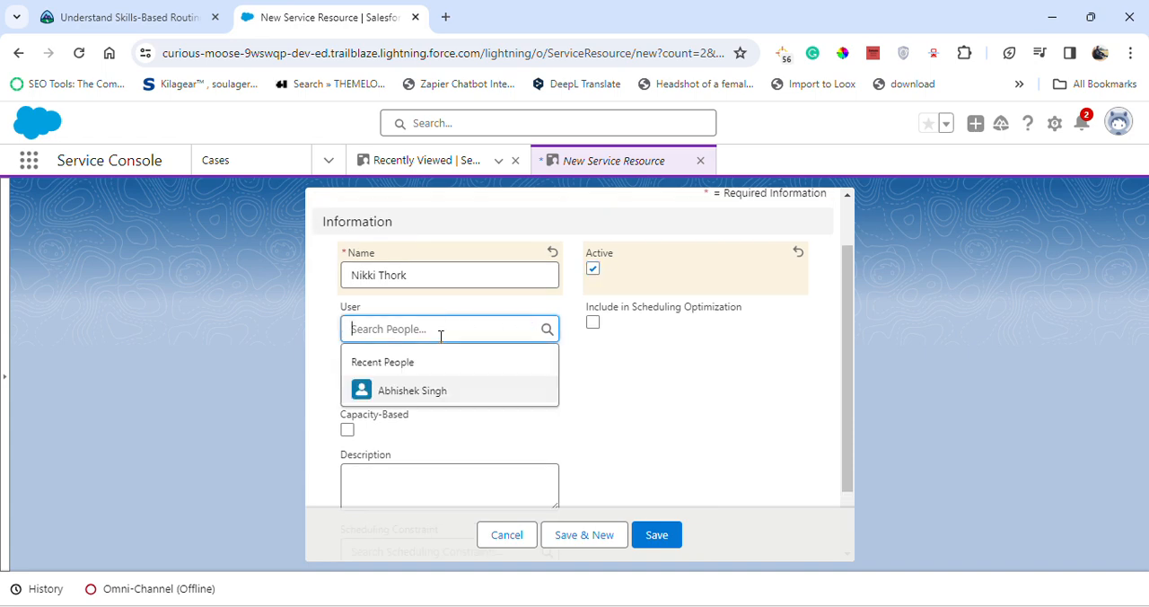
{"action": "left_click", "coordinate": [403, 390]}
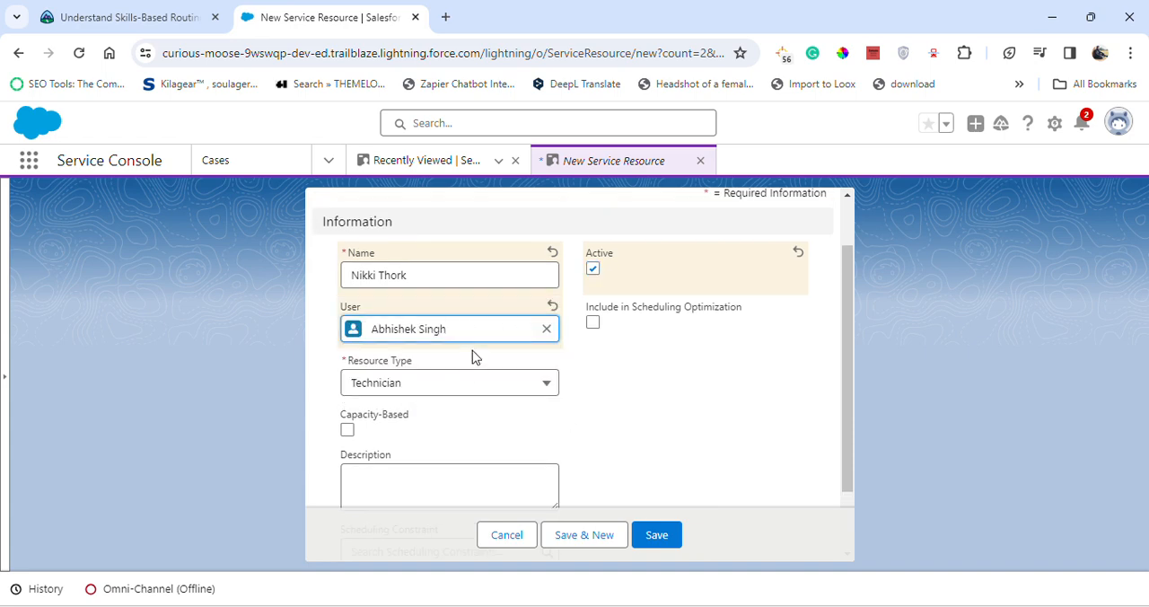
{"action": "scroll", "coordinate": [500, 403], "scroll_direction": "down", "scroll_amount": 1}
{"action": "scroll", "coordinate": [512, 407], "scroll_direction": "down", "scroll_amount": 1}
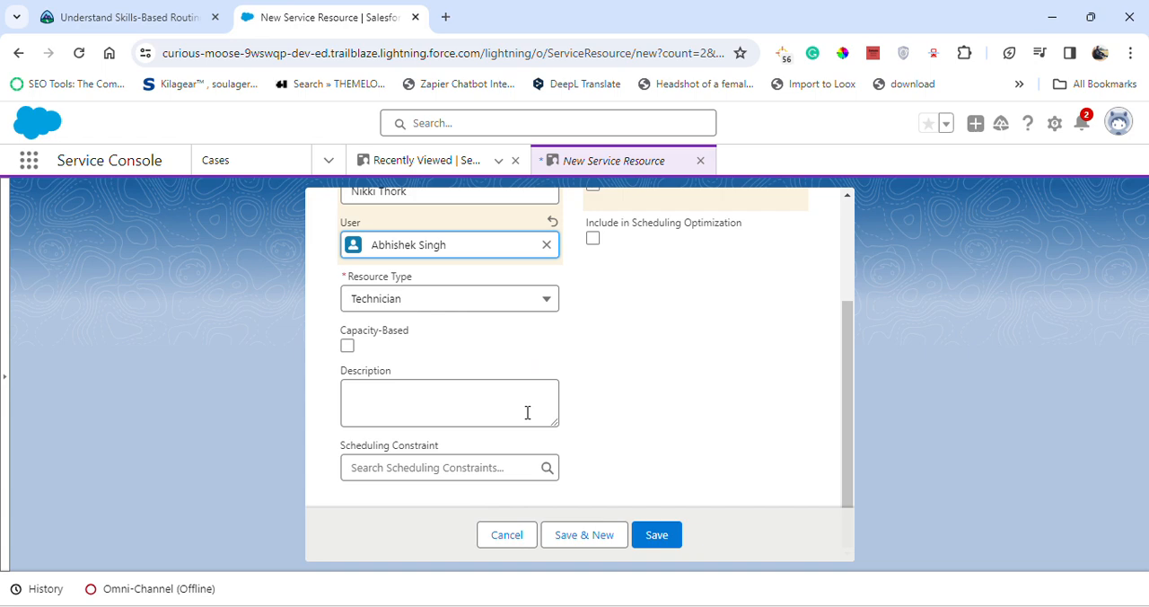
{"action": "left_click", "coordinate": [652, 537]}
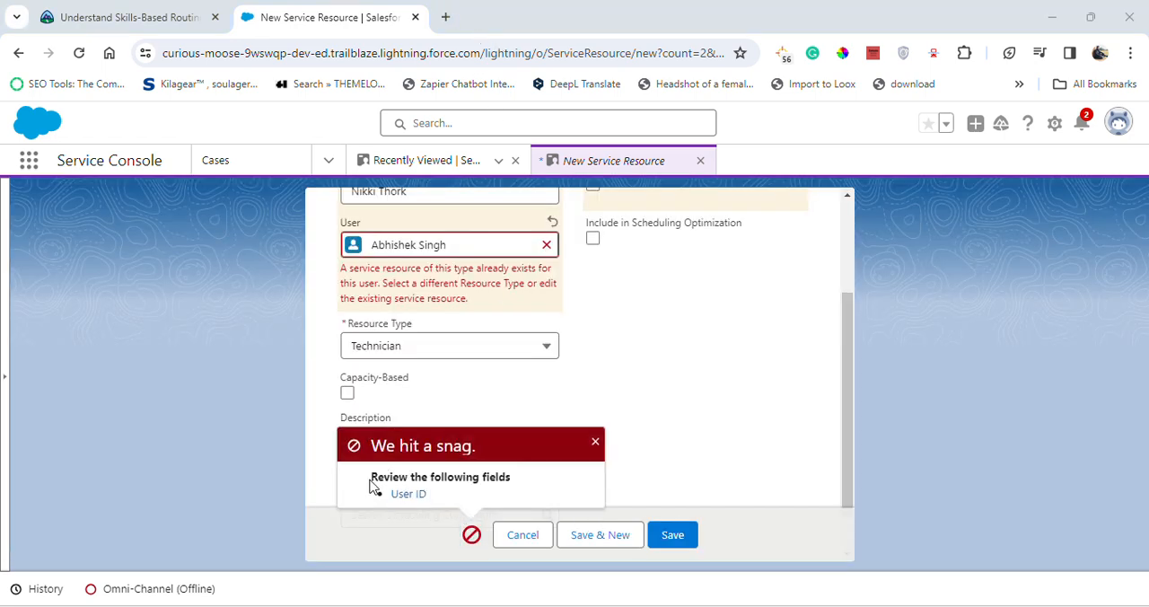
{"action": "left_click", "coordinate": [527, 537]}
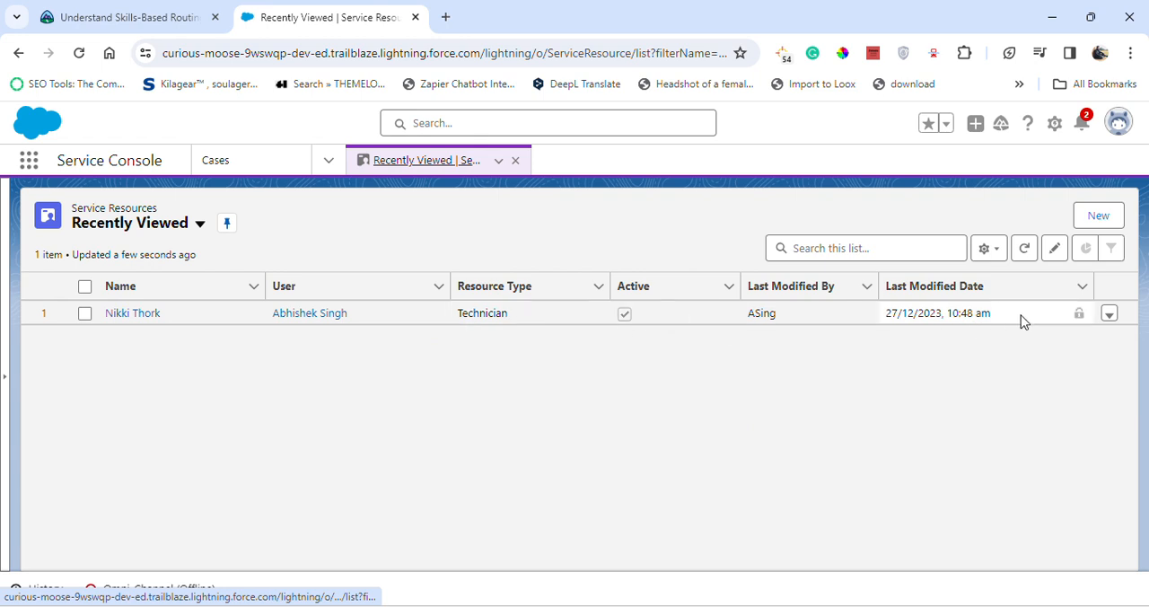
Check the challenge's service resource skill requirement and open the existing technician service resource record
{"action": "left_click", "coordinate": [79, 12]}
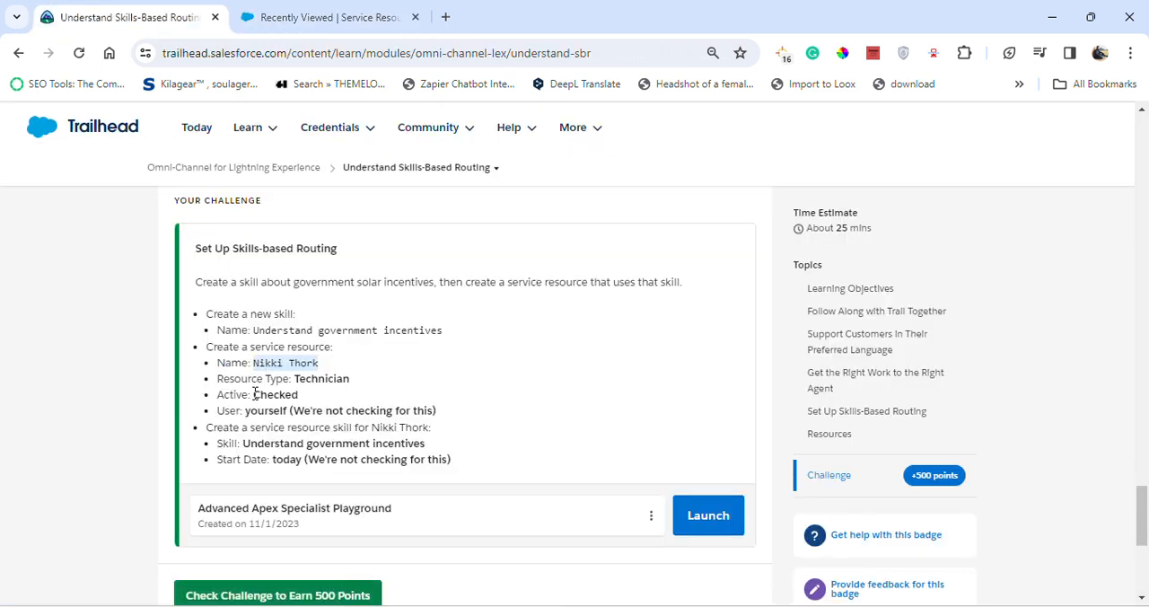
{"action": "left_click_drag", "start_coordinate": [209, 429], "coordinate": [432, 430]}
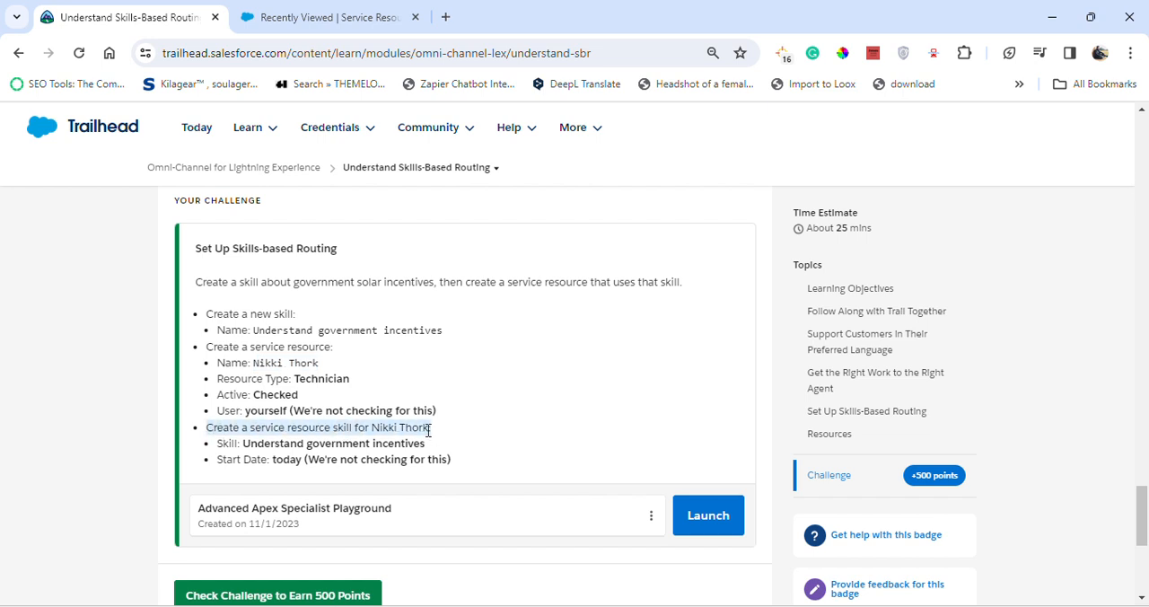
{"action": "left_click", "coordinate": [288, 9]}
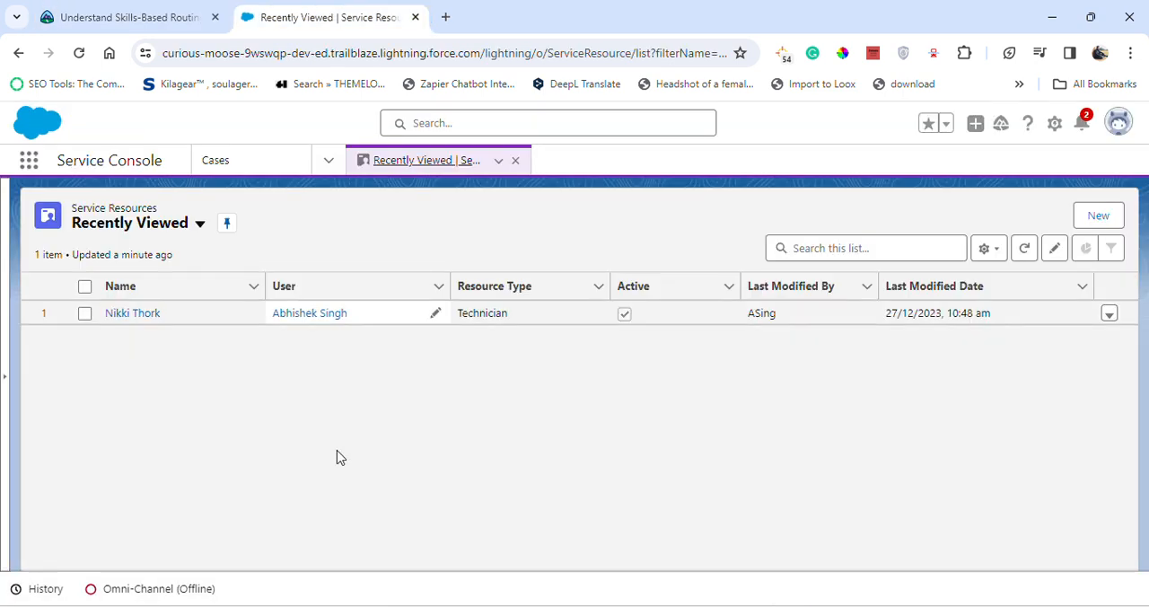
{"action": "left_click", "coordinate": [133, 313]}
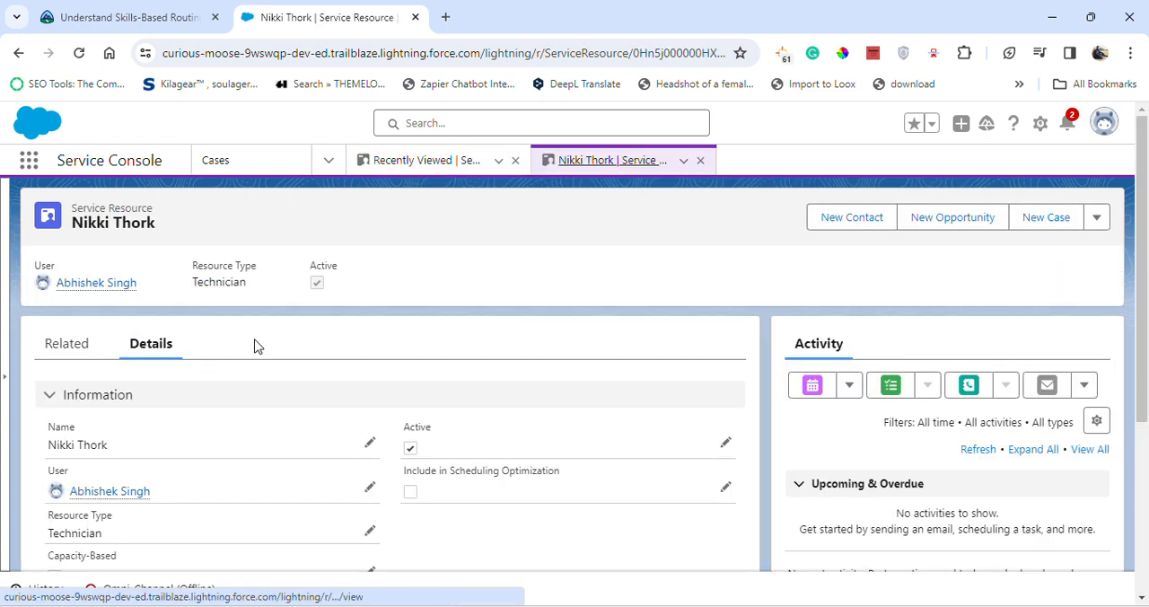
Open the "Understand government incentives" service resource skill of this technician for editing and review its skill and start date
{"action": "left_click", "coordinate": [45, 353]}
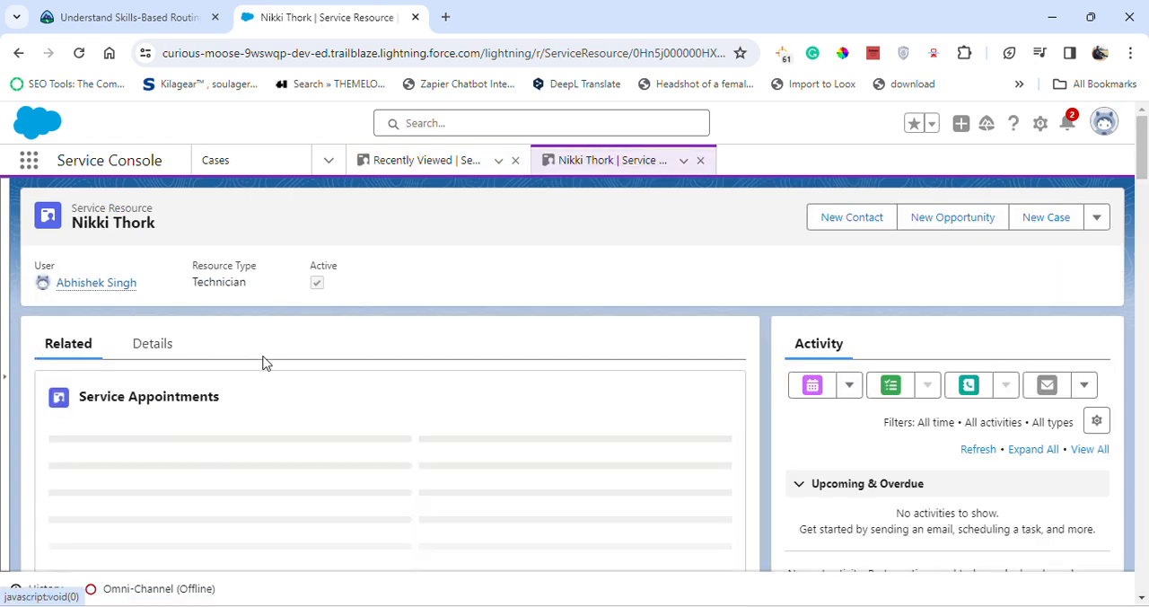
{"action": "scroll", "coordinate": [269, 357], "scroll_direction": "down", "scroll_amount": 2}
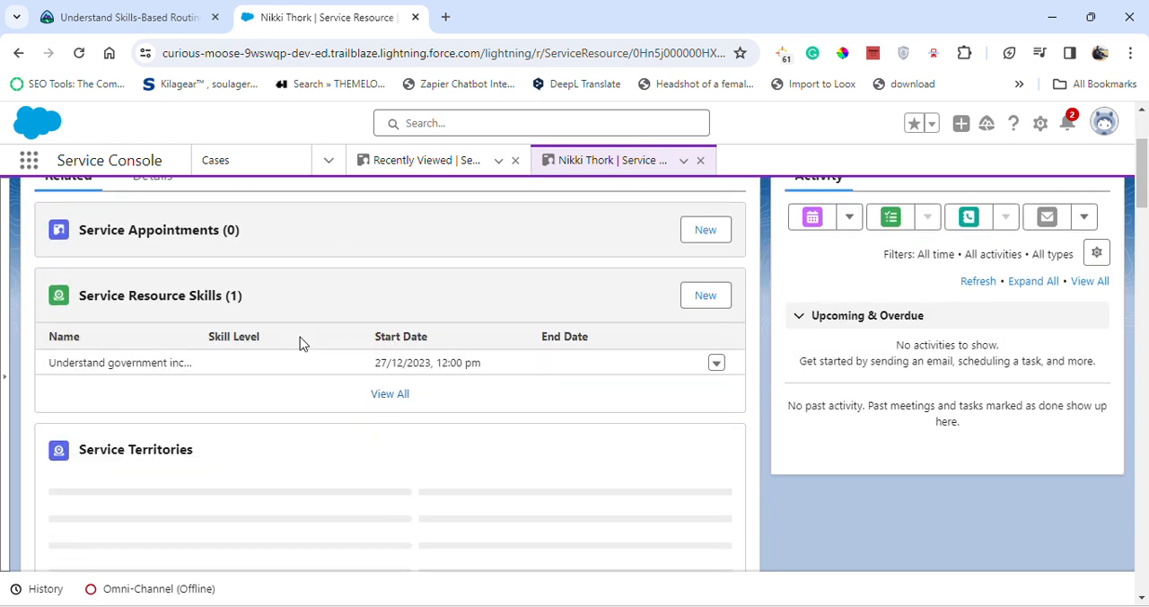
{"action": "left_click", "coordinate": [716, 363]}
{"action": "left_click", "coordinate": [702, 321]}
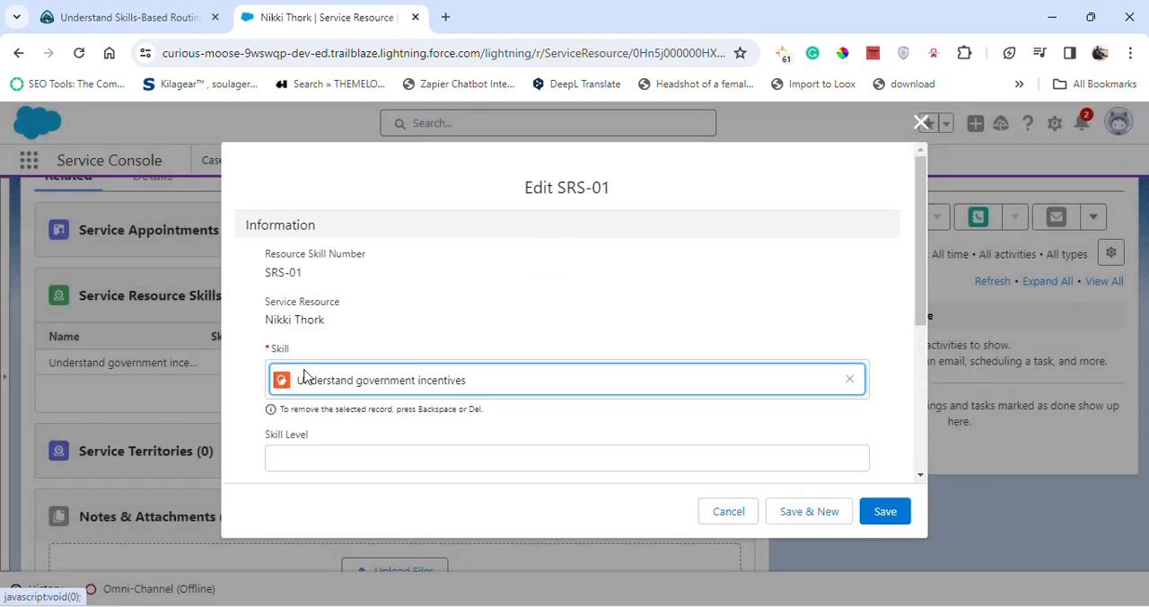
{"action": "scroll", "coordinate": [433, 381], "scroll_direction": "down", "scroll_amount": 3}
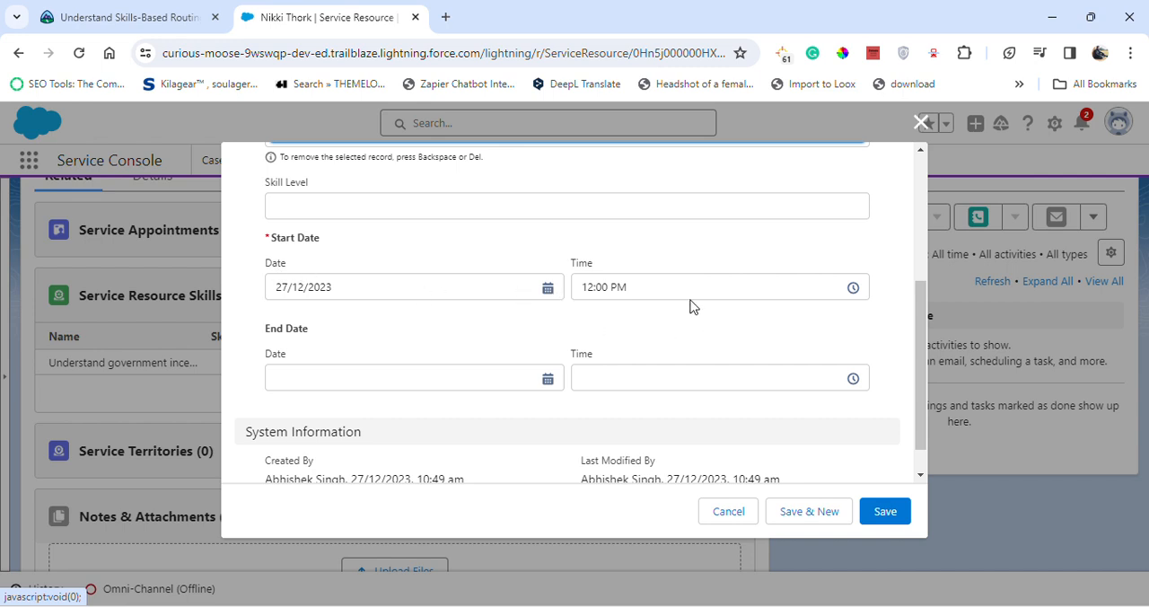
{"action": "scroll", "coordinate": [425, 349], "scroll_direction": "down", "scroll_amount": 1}
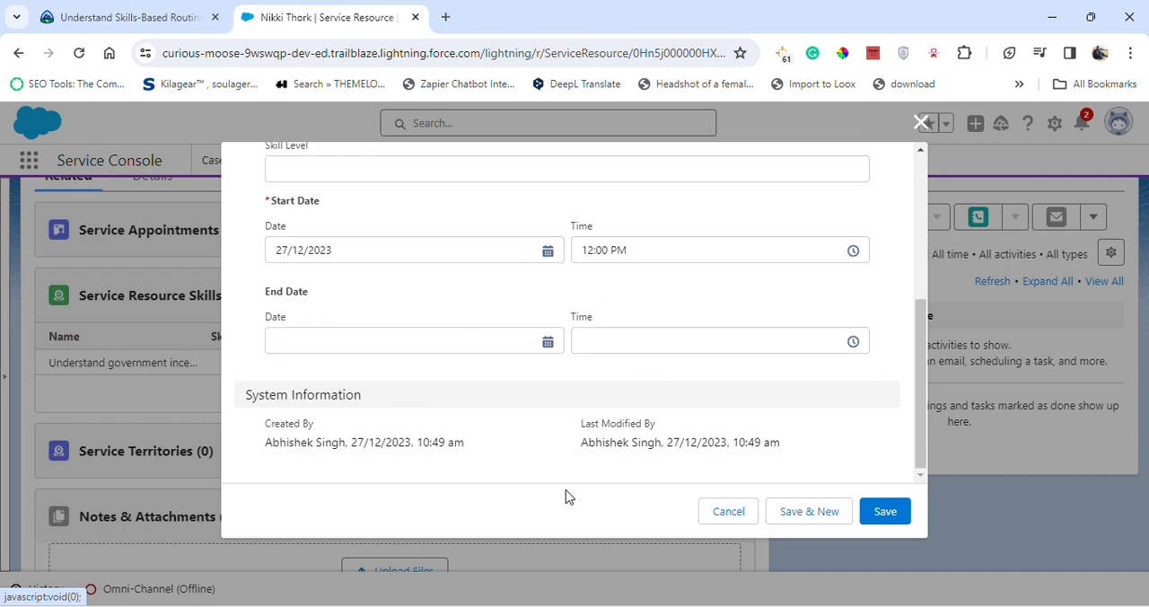
{"action": "scroll", "coordinate": [380, 328], "scroll_direction": "up", "scroll_amount": 2}
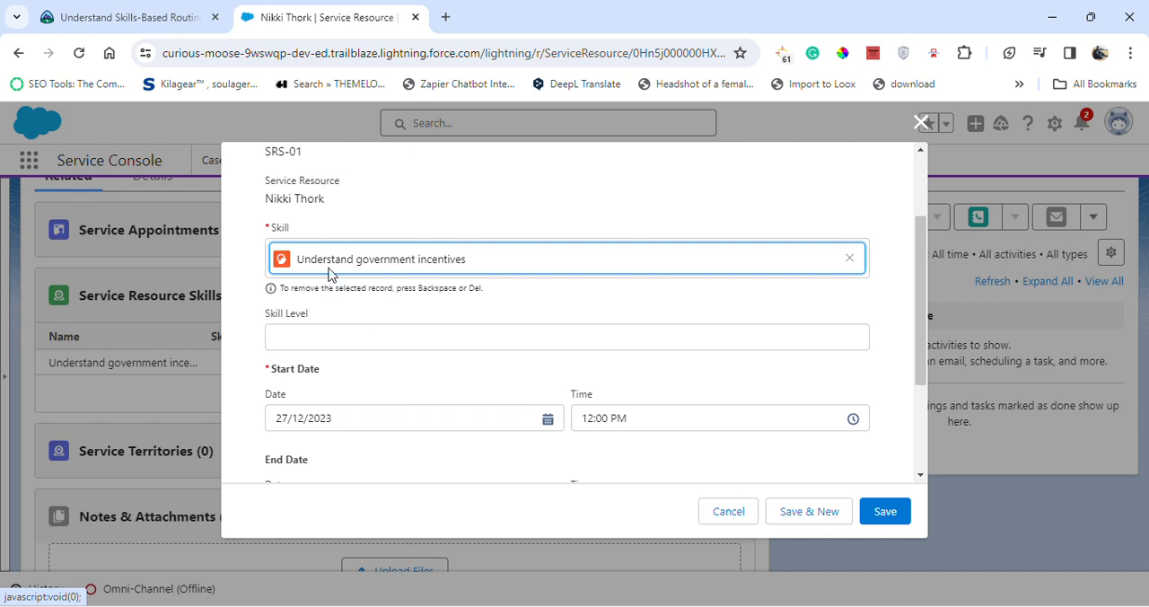
Check the skill and start date against the Trailhead challenge requirements and save the service resource skill
{"action": "left_click", "coordinate": [126, 17]}
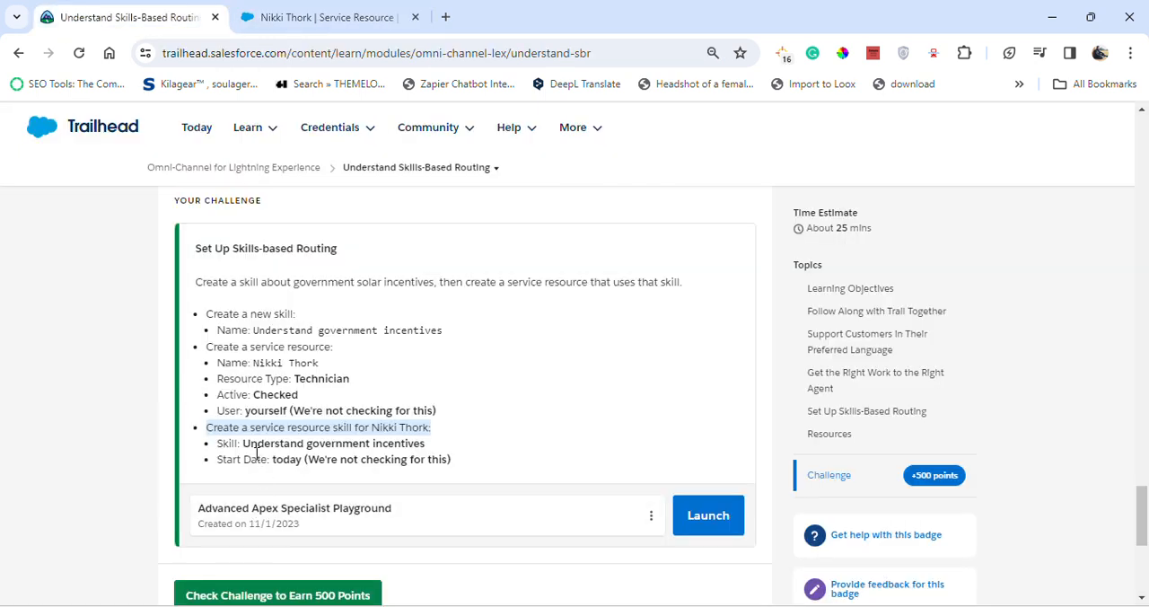
{"action": "left_click_drag", "start_coordinate": [245, 443], "coordinate": [426, 444]}
{"action": "left_click_drag", "start_coordinate": [273, 459], "coordinate": [438, 465]}
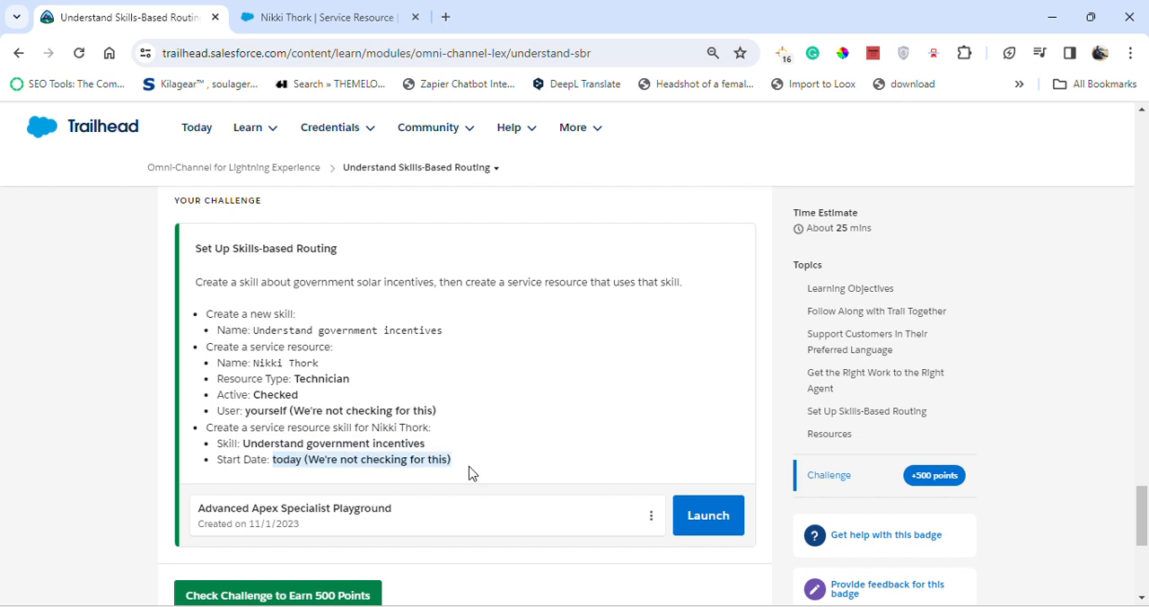
{"action": "left_click", "coordinate": [323, 17]}
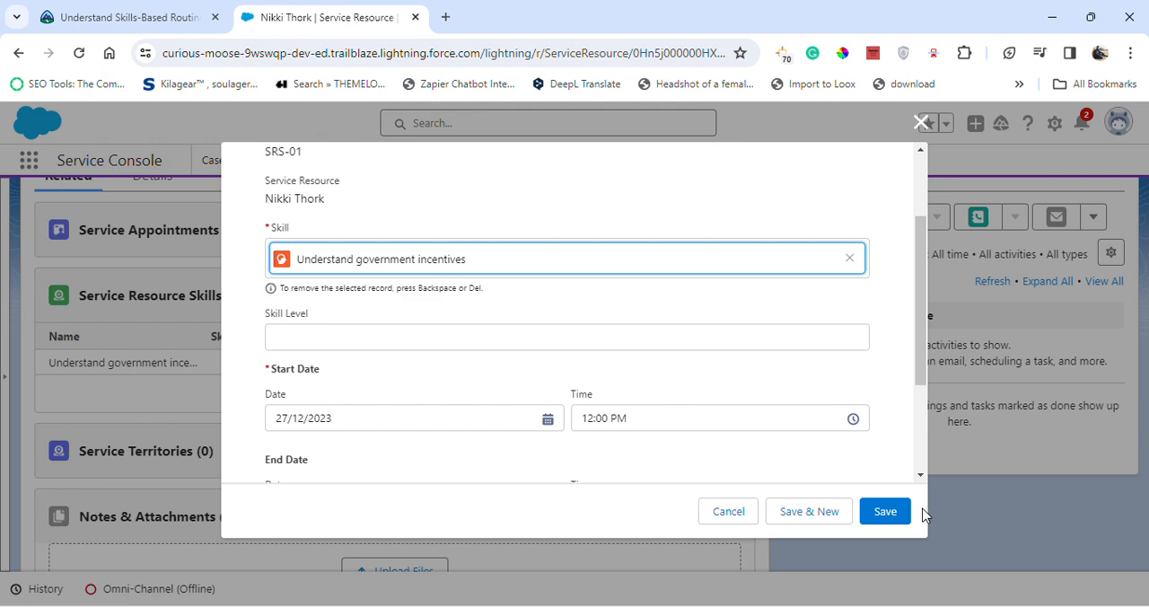
{"action": "left_click", "coordinate": [890, 513]}
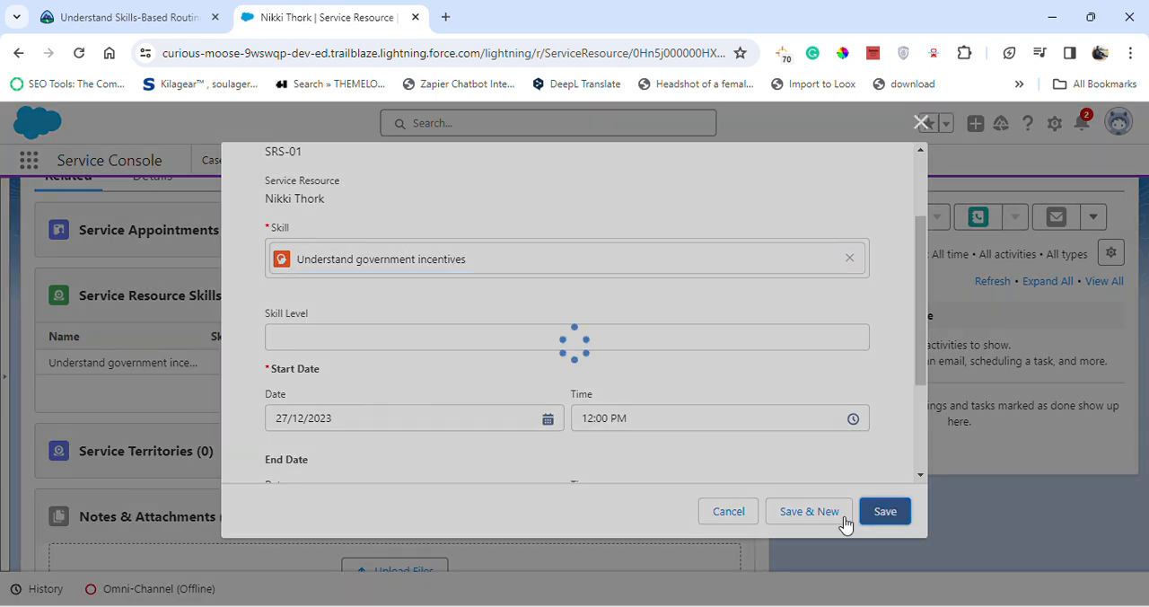
{"action": "scroll", "coordinate": [368, 422], "scroll_direction": "down", "scroll_amount": 4}
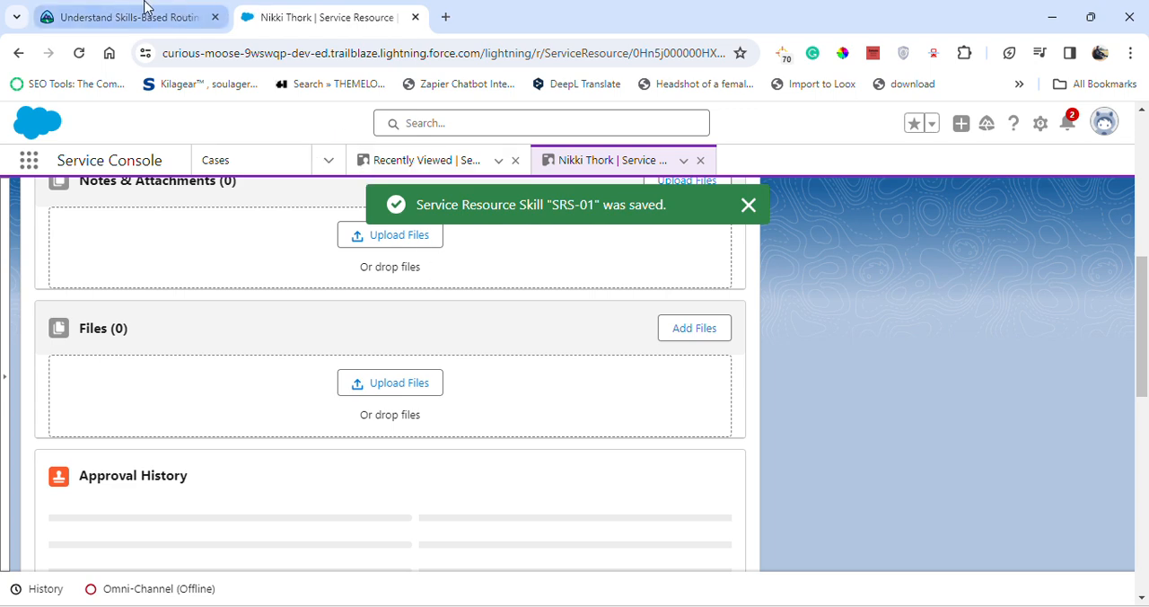
Return to the Trailhead challenge page, shrink the browser window and submit the Set Up Skills-based Routing challenge for checking
{"action": "left_click", "coordinate": [98, 16]}
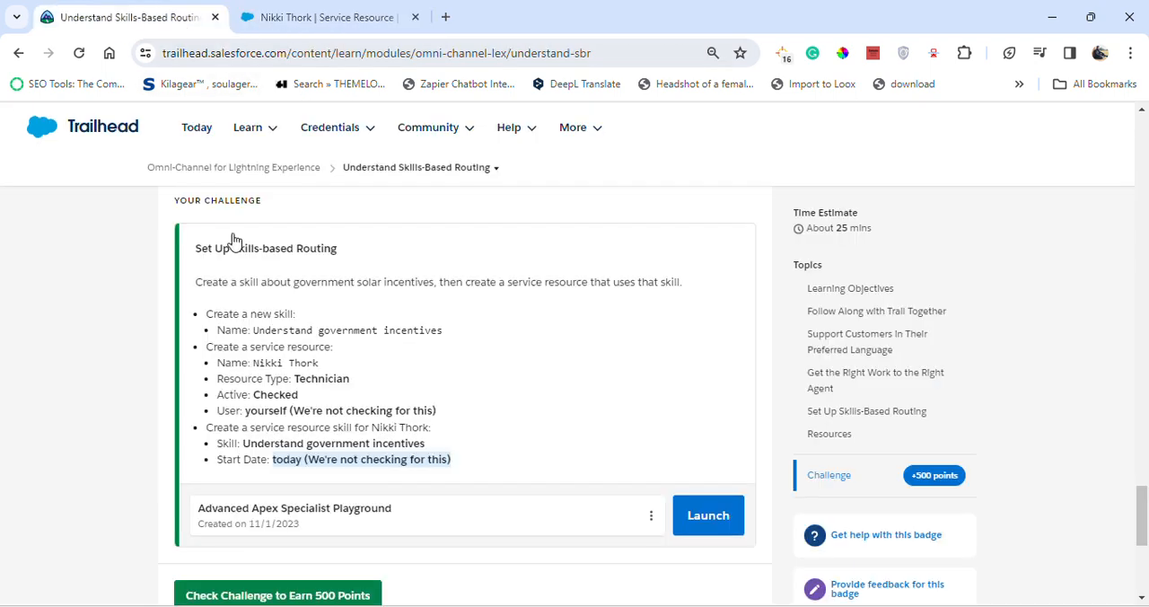
{"action": "double_click", "coordinate": [487, 20]}
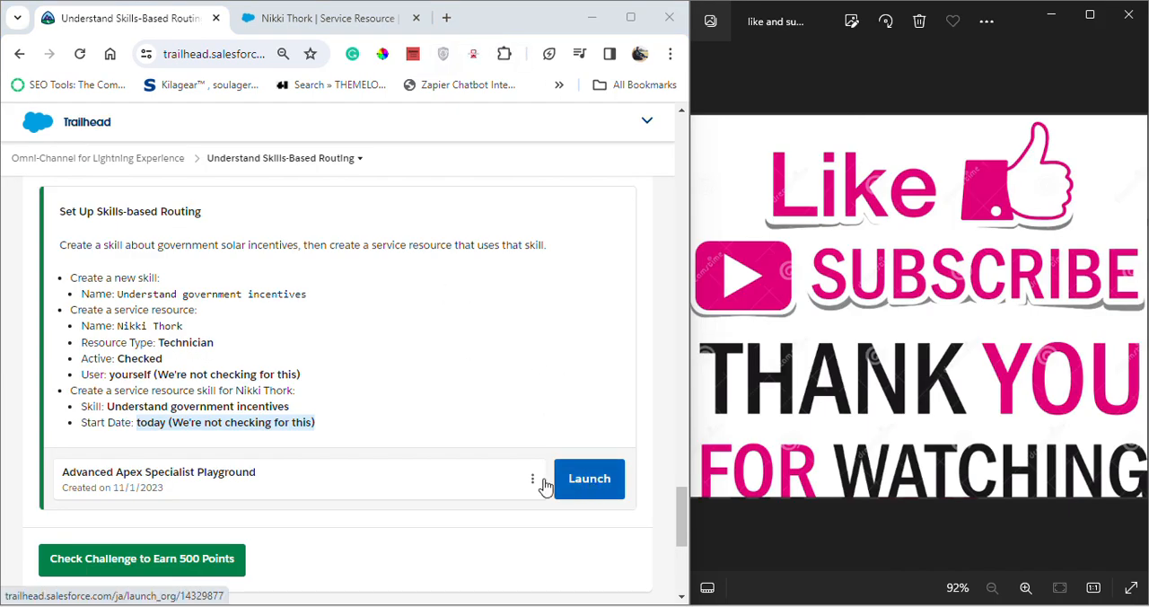
{"action": "left_click", "coordinate": [134, 556]}
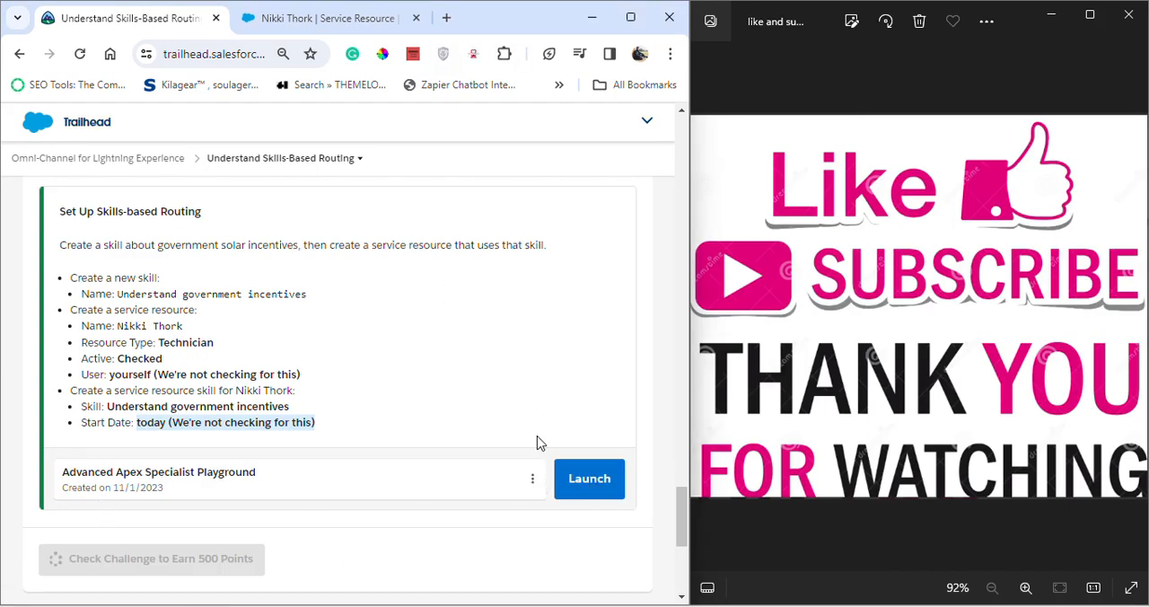